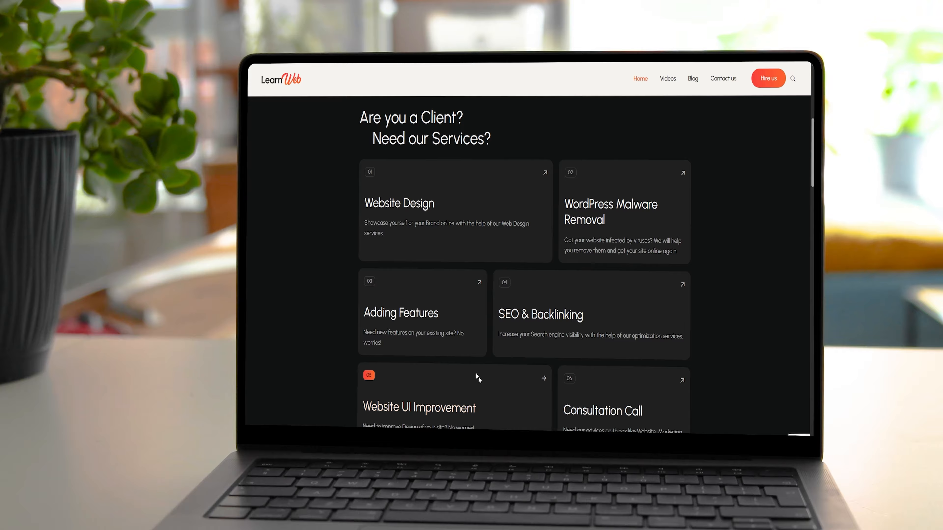
pyautogui.scroll(-10, 472, 374)
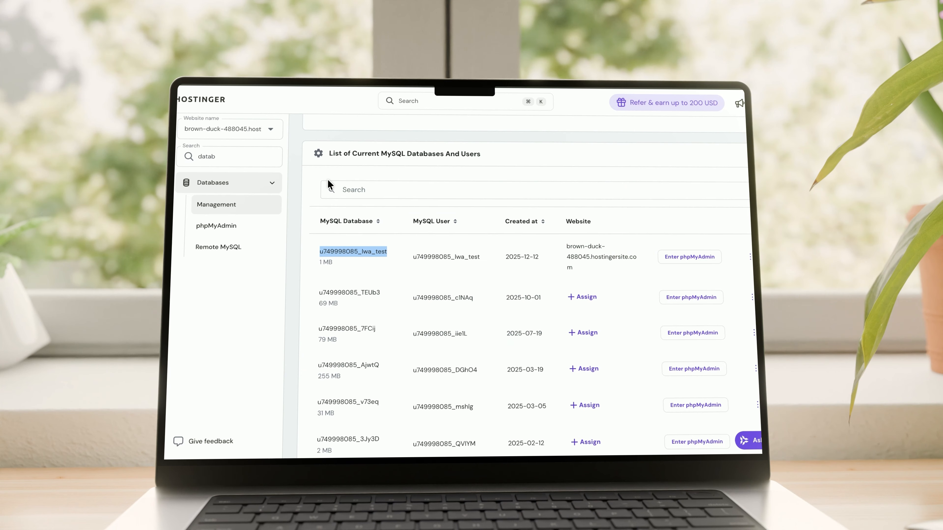
pyautogui.doubleClick(451, 257)
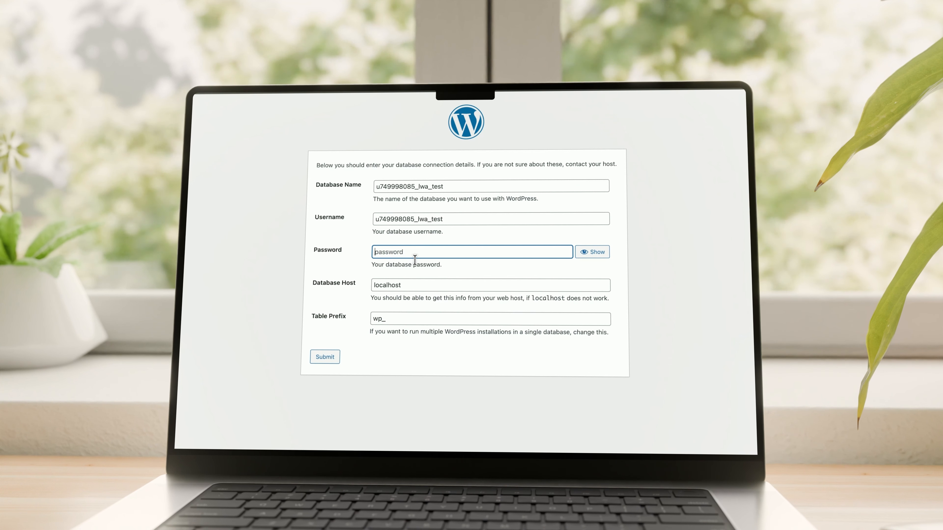
# Submit the database connection details with the database password, decline saving it, and run the WordPress installation.
pyautogui.write('•••••••••')
pyautogui.click(326, 357)
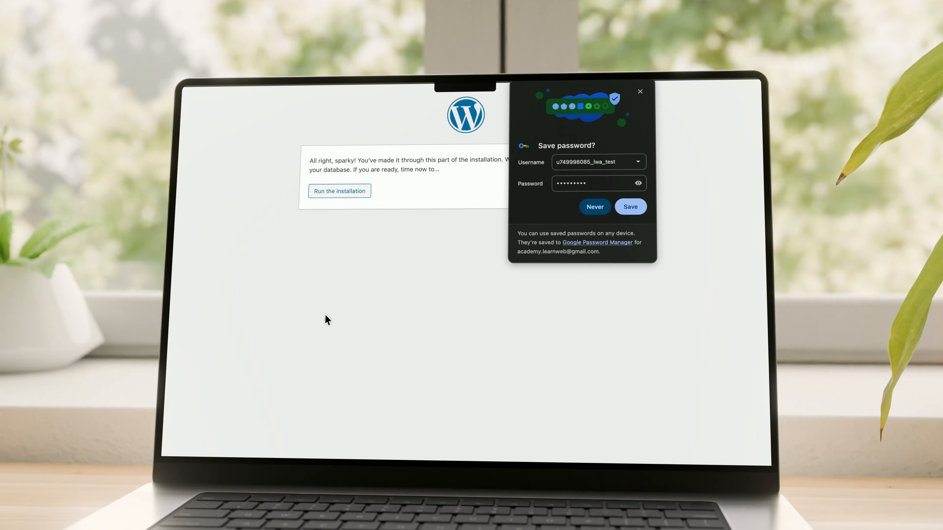
pyautogui.click(595, 207)
pyautogui.moveTo(315, 161); pyautogui.dragTo(487, 160)
pyautogui.click(340, 191)
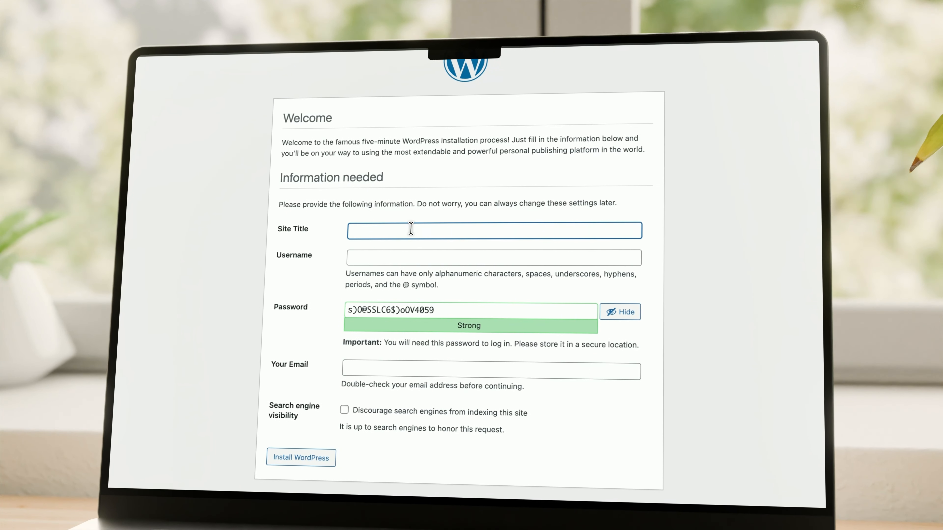
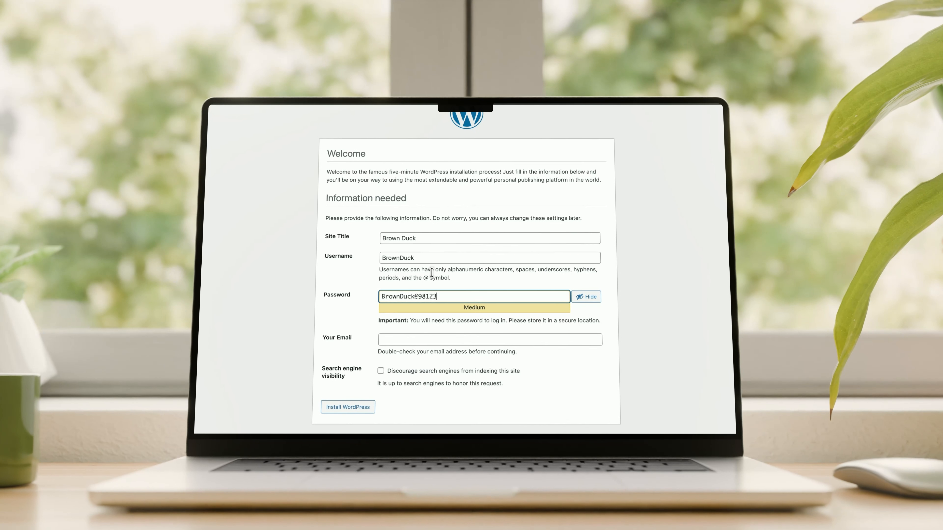
# Fill in the site title as Brown Duck, the username as BrownDuck, and the WordPress admin password.
pyautogui.press('Tab')
pyautogui.press('Tab')
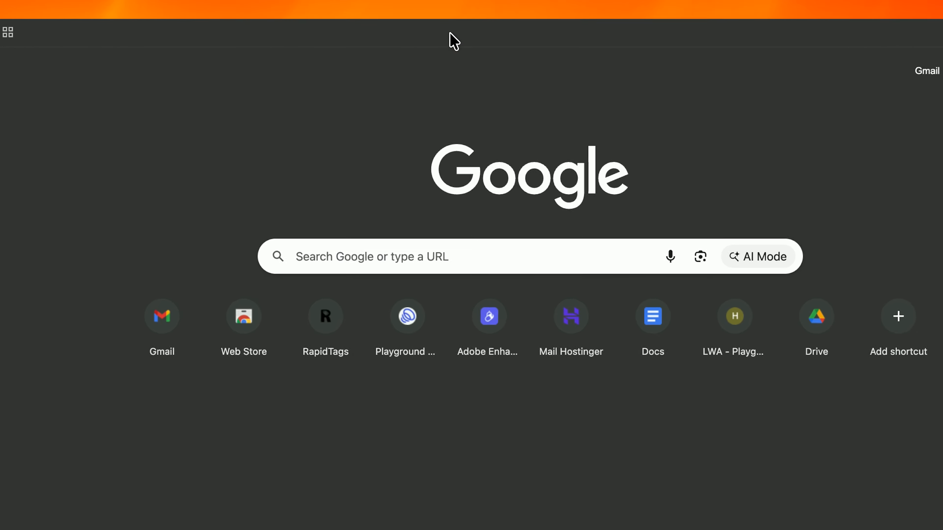
# Open the wordpress.org website in the browser.
pyautogui.write('wordre')
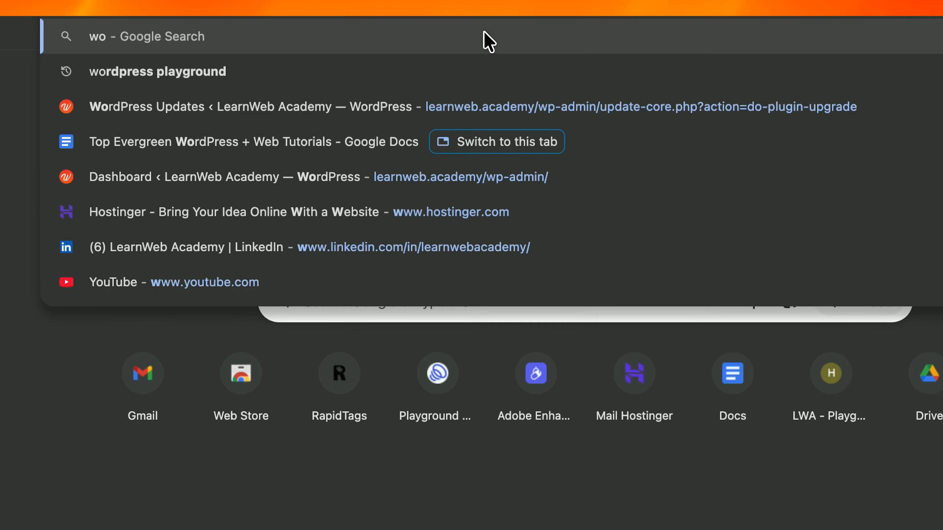
pyautogui.press('BackSpace')
pyautogui.press('BackSpace')
pyautogui.write('press.org')
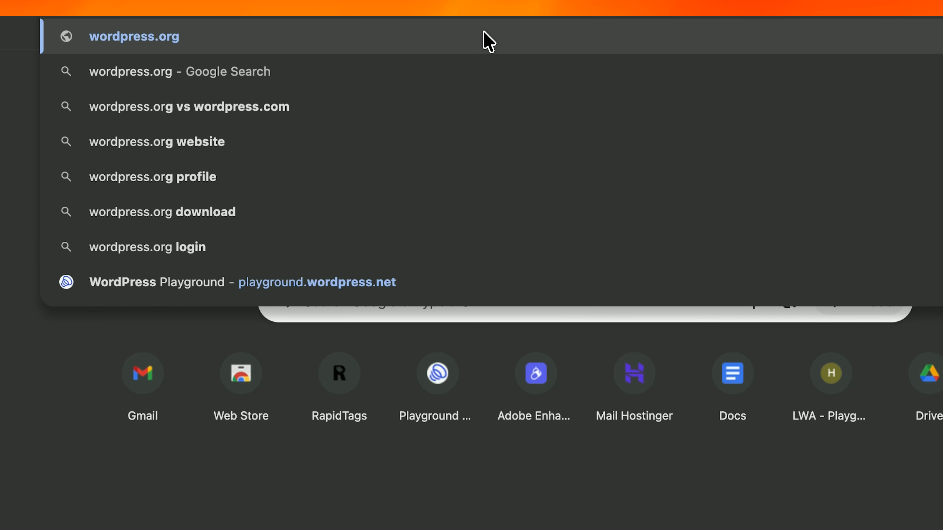
pyautogui.press('Return')
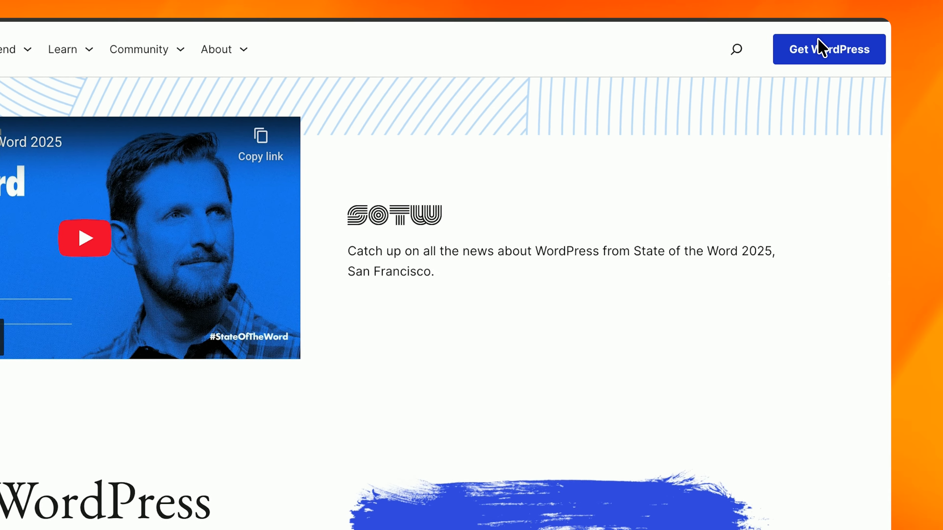
# Download WordPress 6.9 from the Get WordPress page and check the file in the recent download history.
pyautogui.click(840, 42)
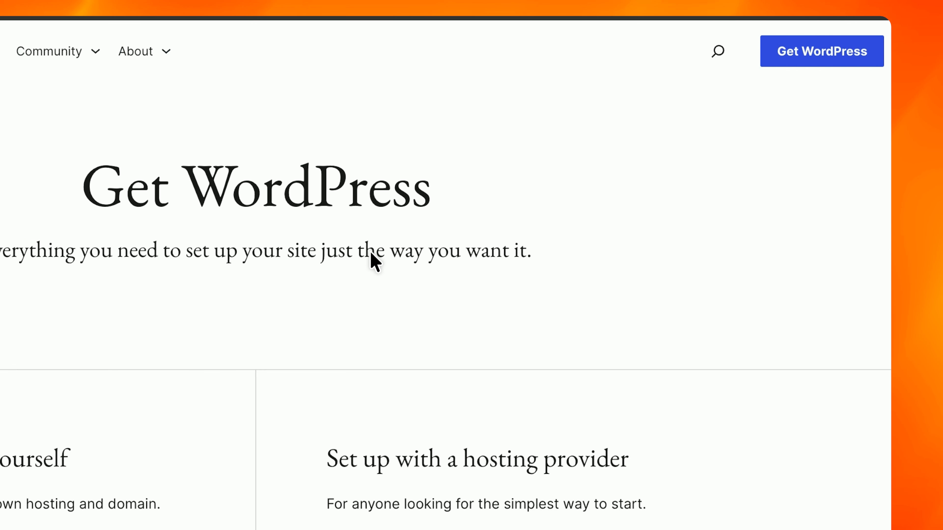
pyautogui.scroll(-1, 371, 257)
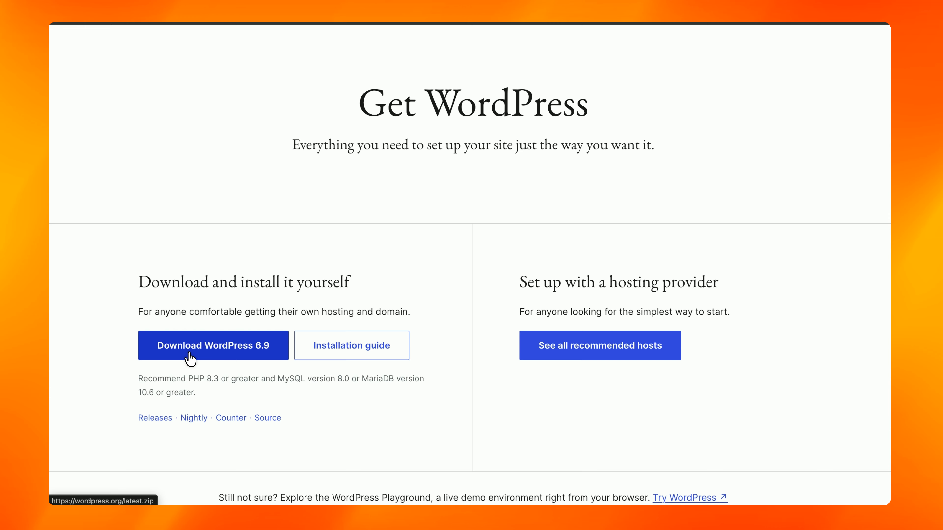
pyautogui.click(189, 355)
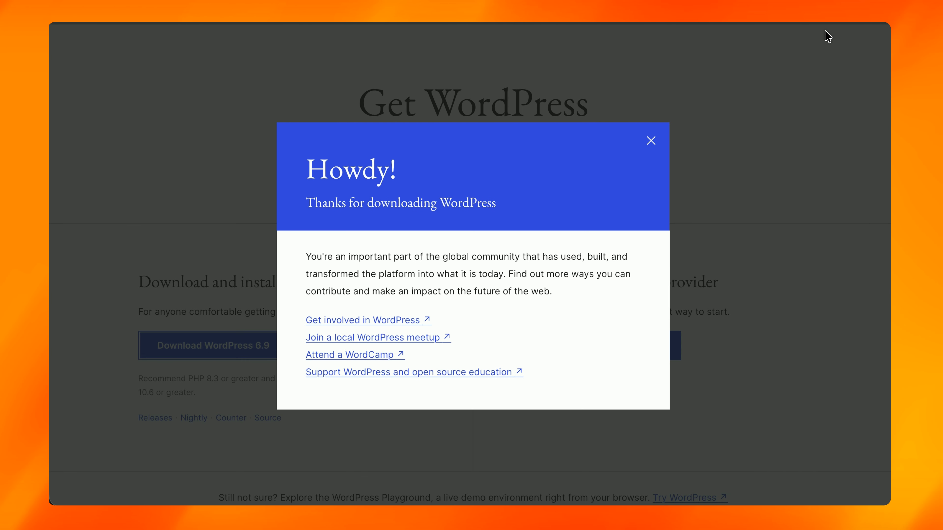
pyautogui.click(841, 22)
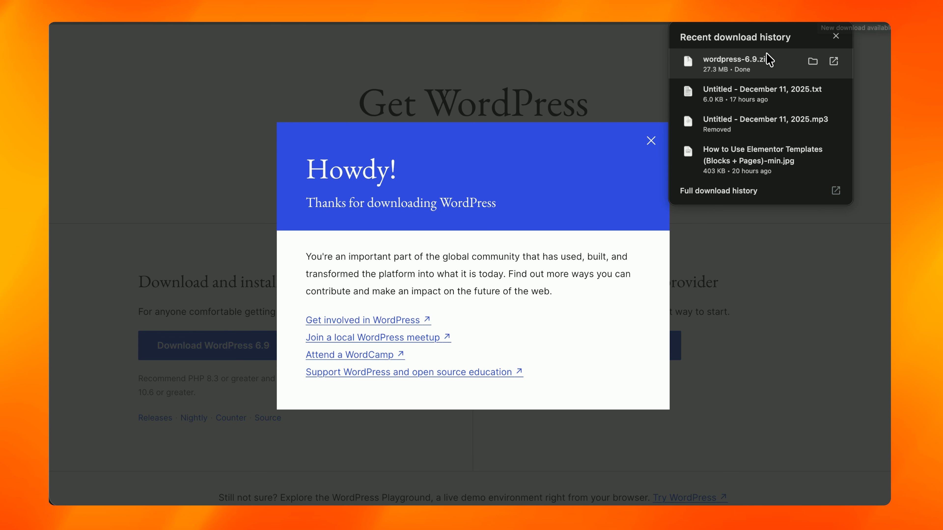
pyautogui.click(841, 23)
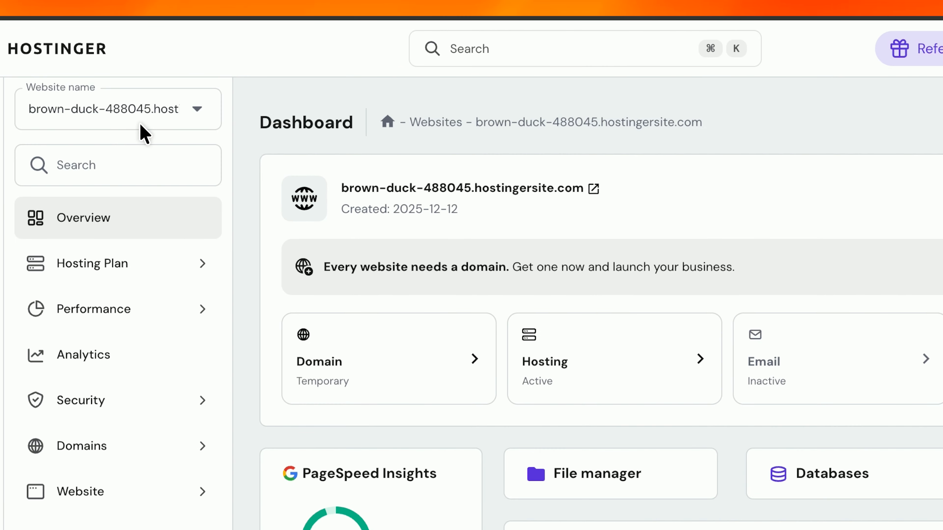
# Switch to Hostinger and open the public_html folder of brown-duck-488045.hostingersite.com in the file manager.
pyautogui.click(405, 190)
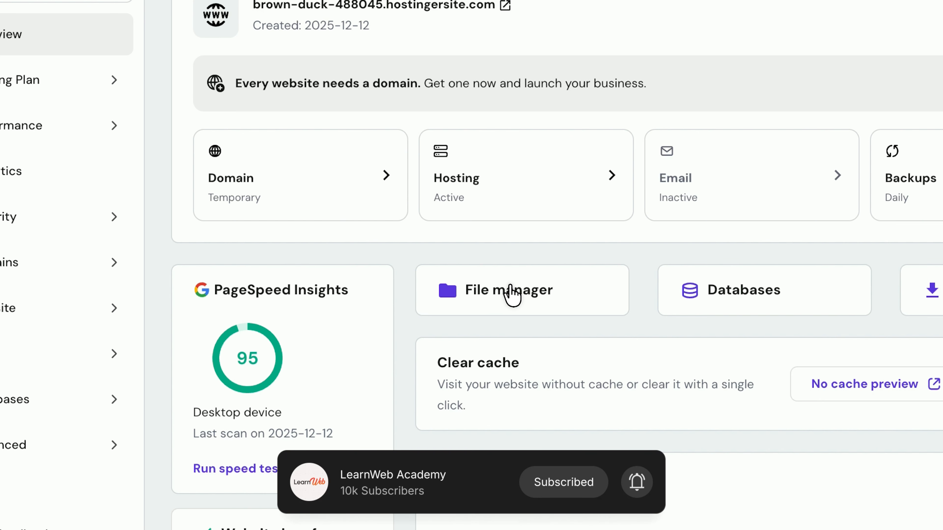
pyautogui.click(508, 296)
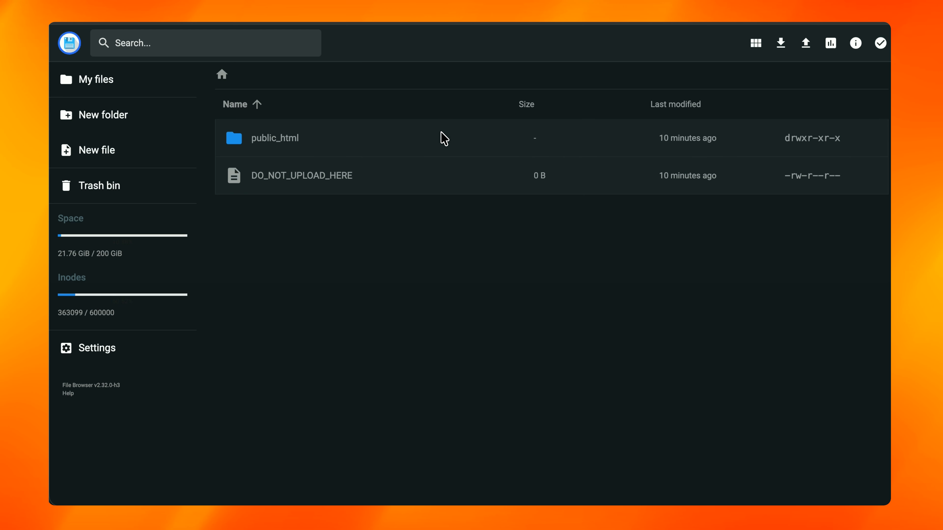
pyautogui.click(303, 147)
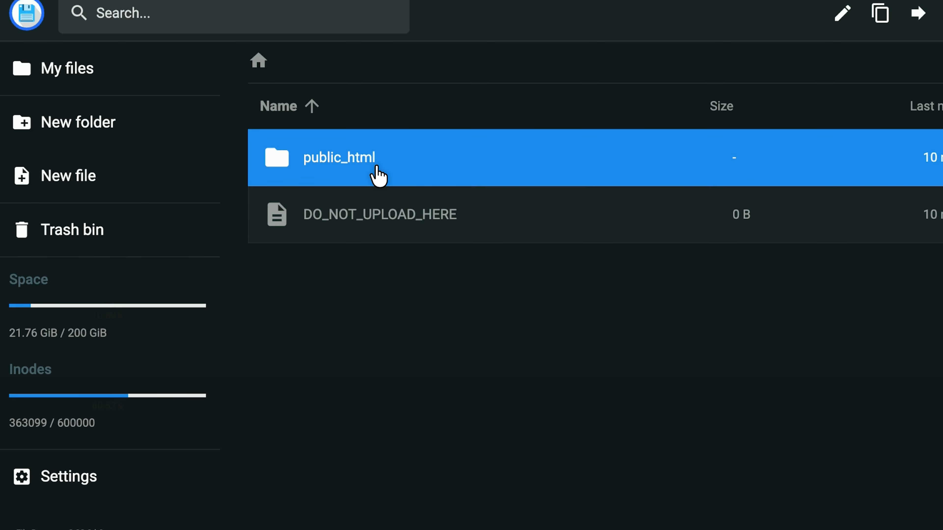
pyautogui.doubleClick(445, 163)
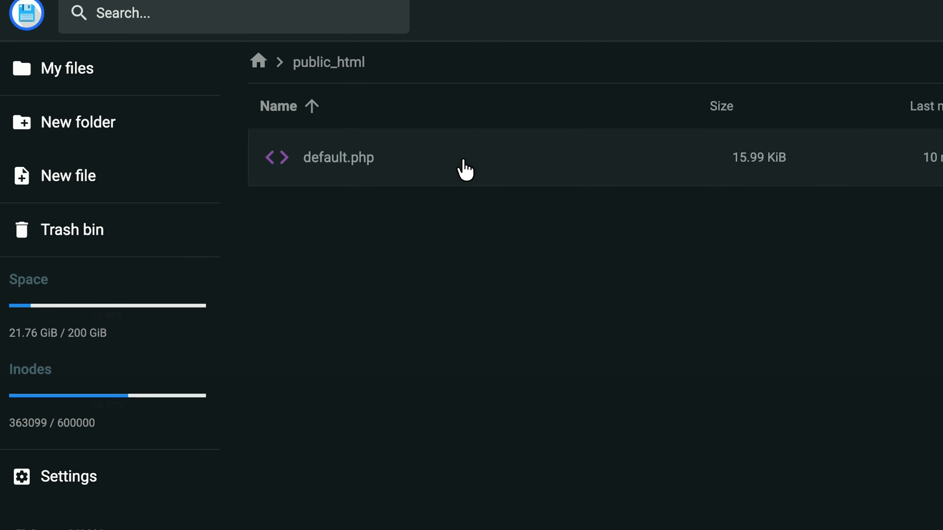
# Delete the default.php file from the public_html folder.
pyautogui.rightClick(616, 157)
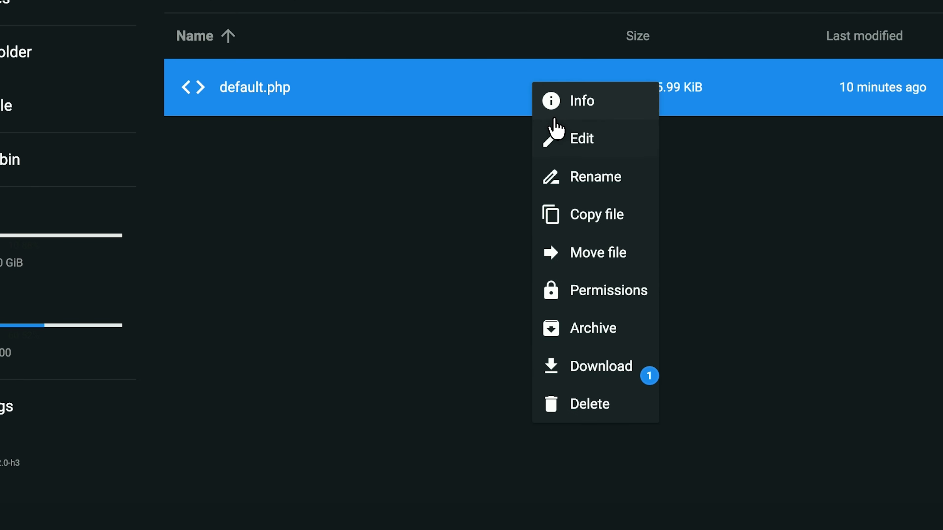
pyautogui.click(627, 424)
pyautogui.click(679, 319)
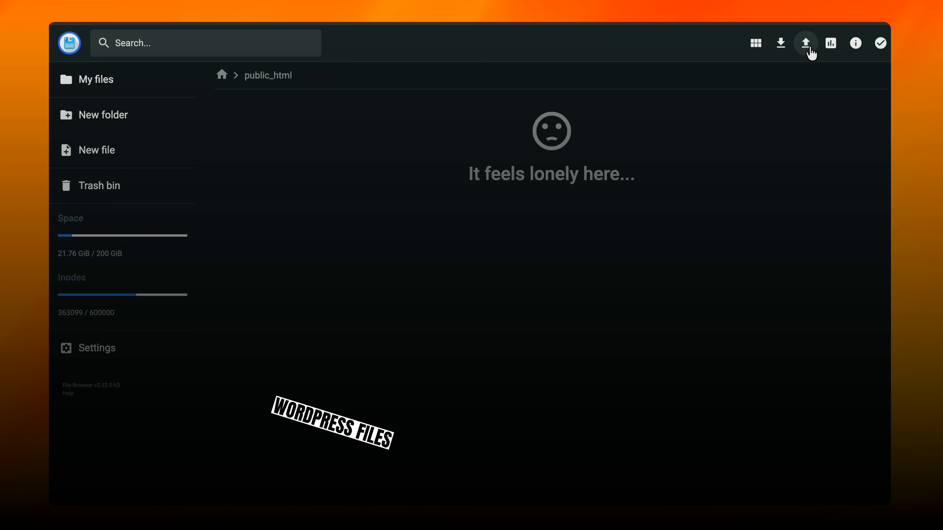
# Upload wordpress-6.9.zip from the Downloads folder into public_html.
pyautogui.click(762, 50)
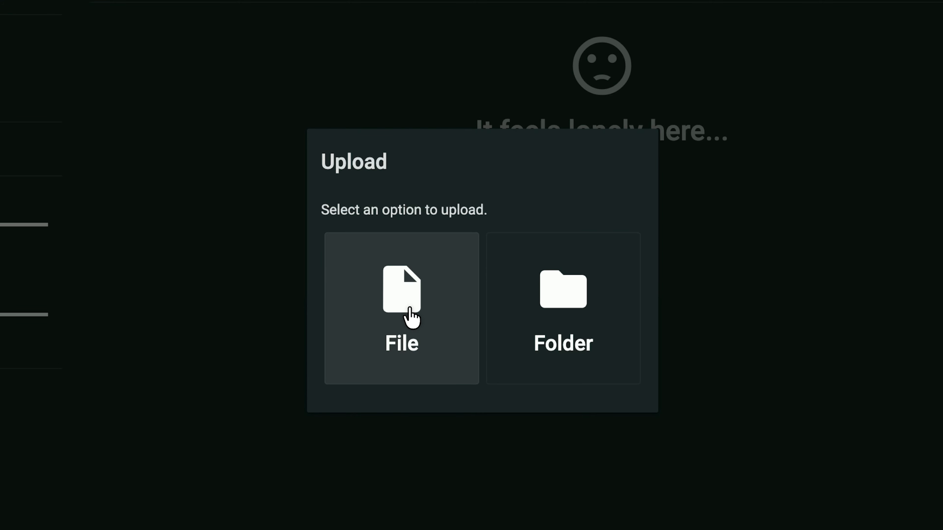
pyautogui.click(407, 320)
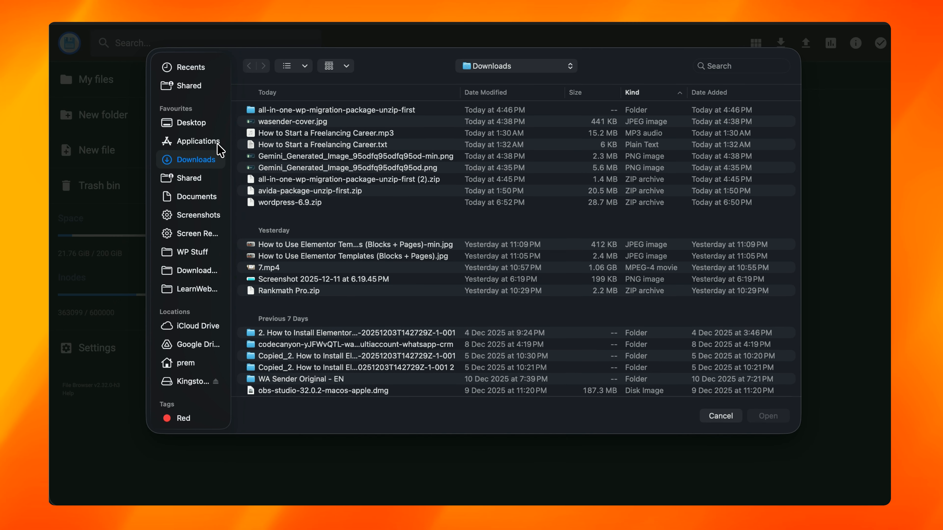
pyautogui.doubleClick(293, 202)
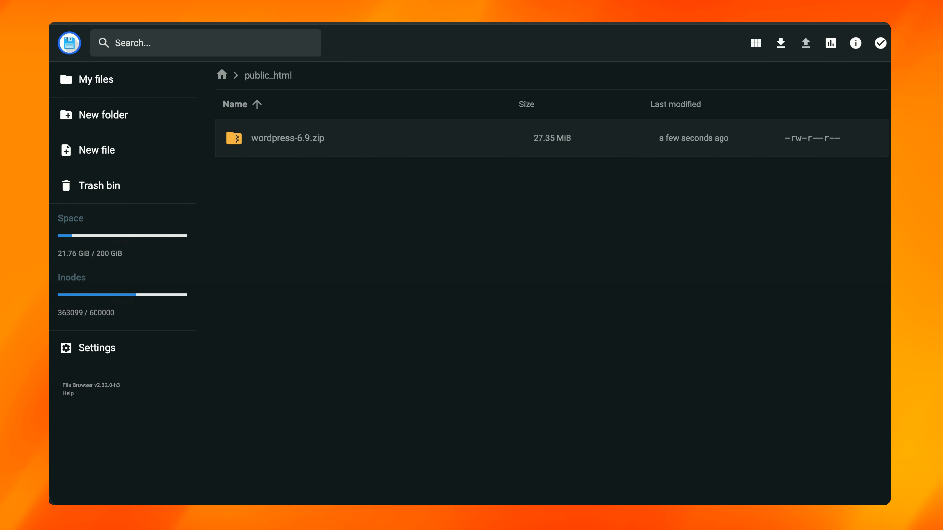
# Extract wordpress-6.9.zip within public_html into a folder named wordpress.
pyautogui.click(392, 126)
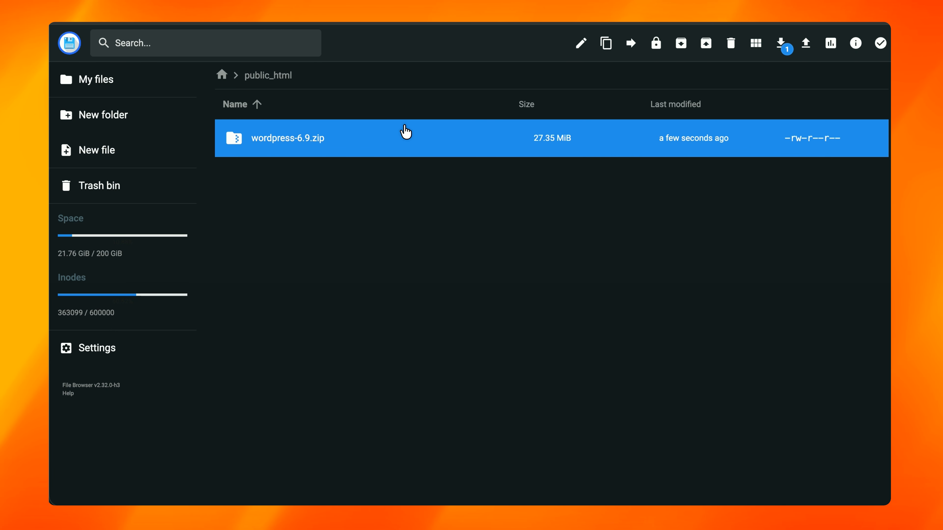
pyautogui.rightClick(419, 134)
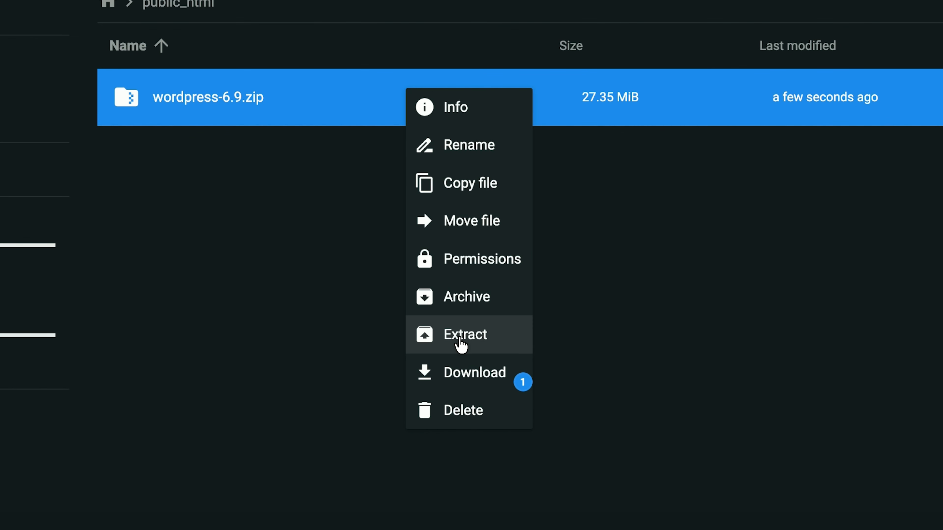
pyautogui.click(440, 297)
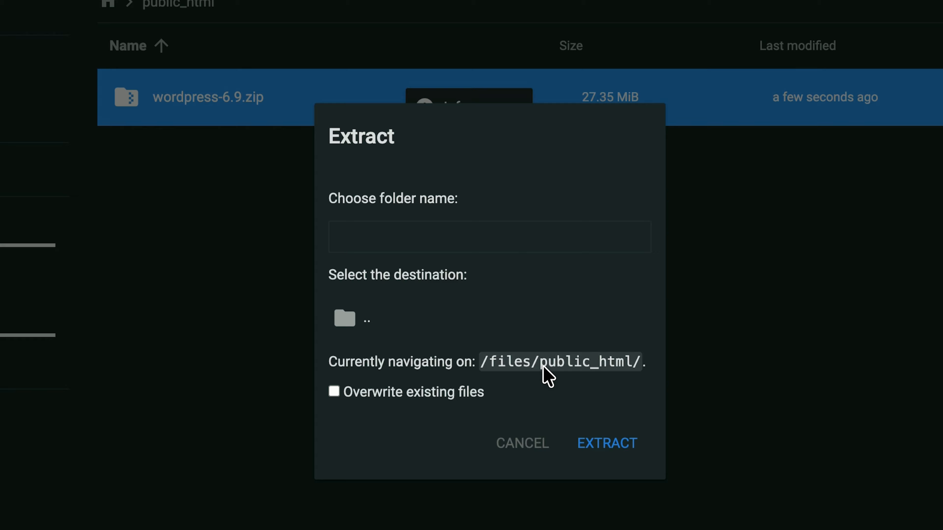
pyautogui.click(583, 443)
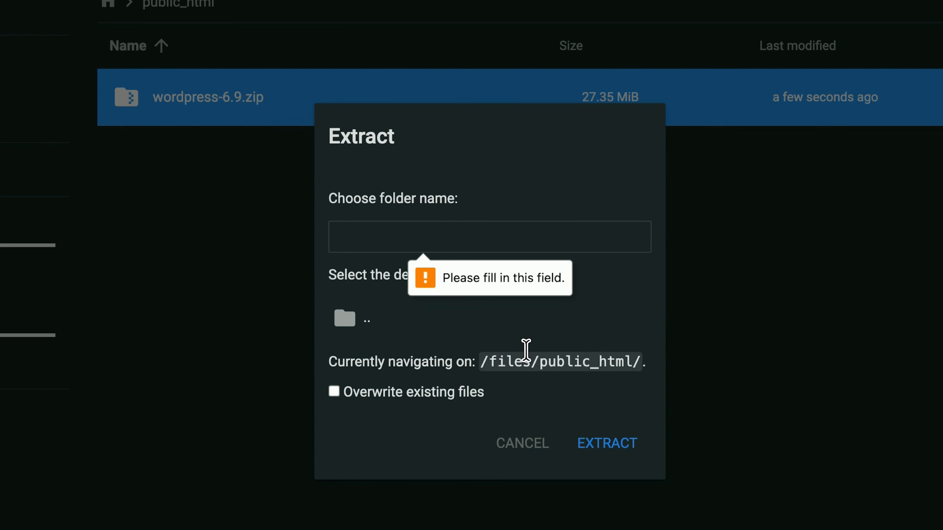
pyautogui.write('wordpress')
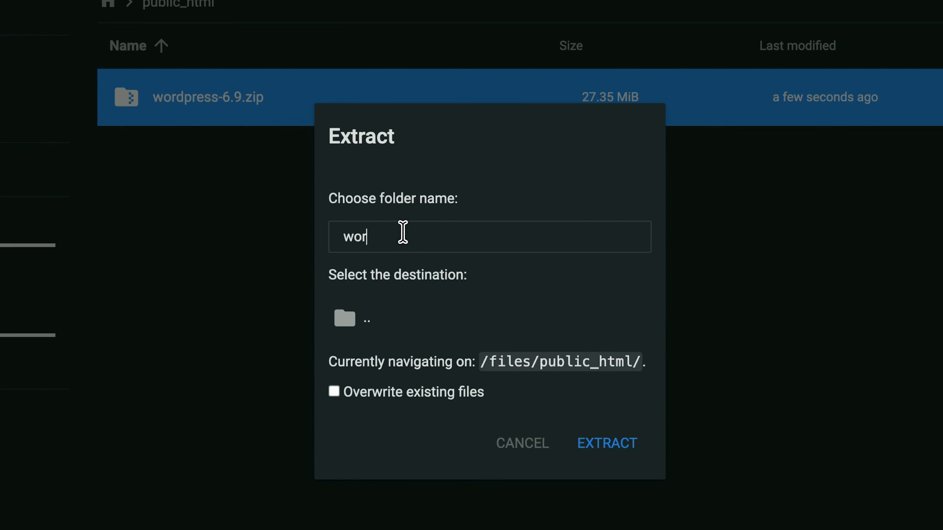
pyautogui.click(604, 449)
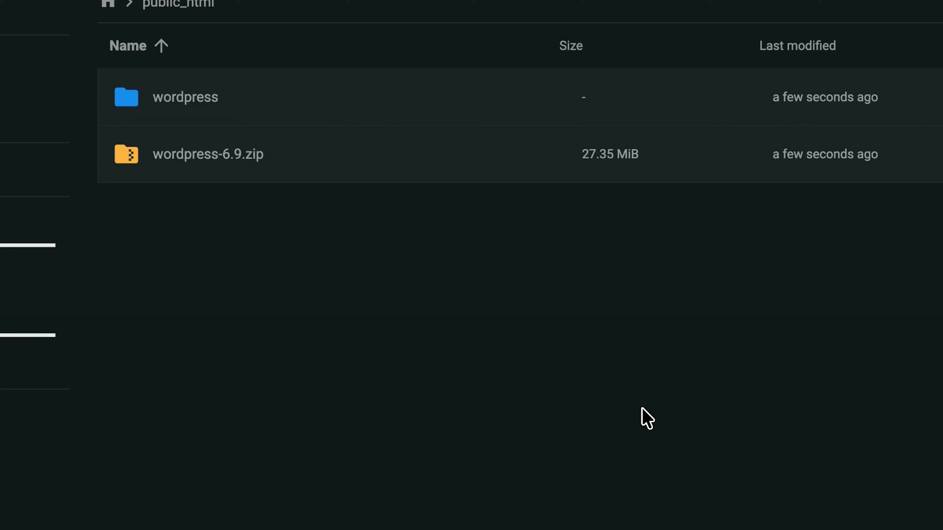
# Delete the wordpress-6.9.zip archive from public_html.
pyautogui.click(289, 159)
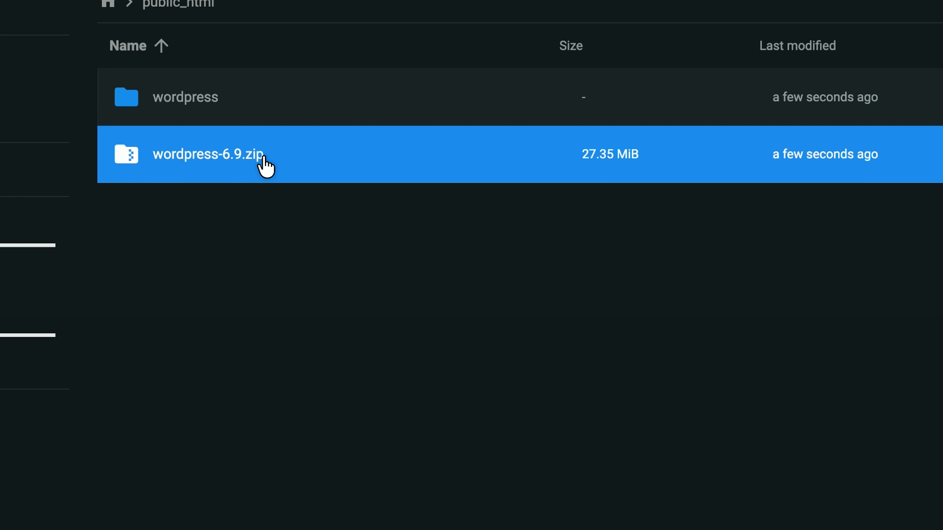
pyautogui.rightClick(400, 172)
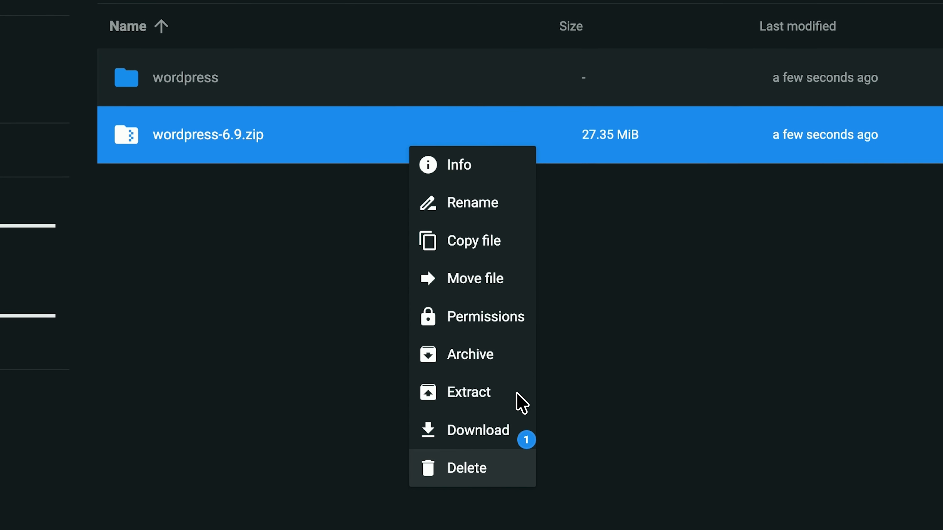
pyautogui.click(507, 490)
pyautogui.click(629, 282)
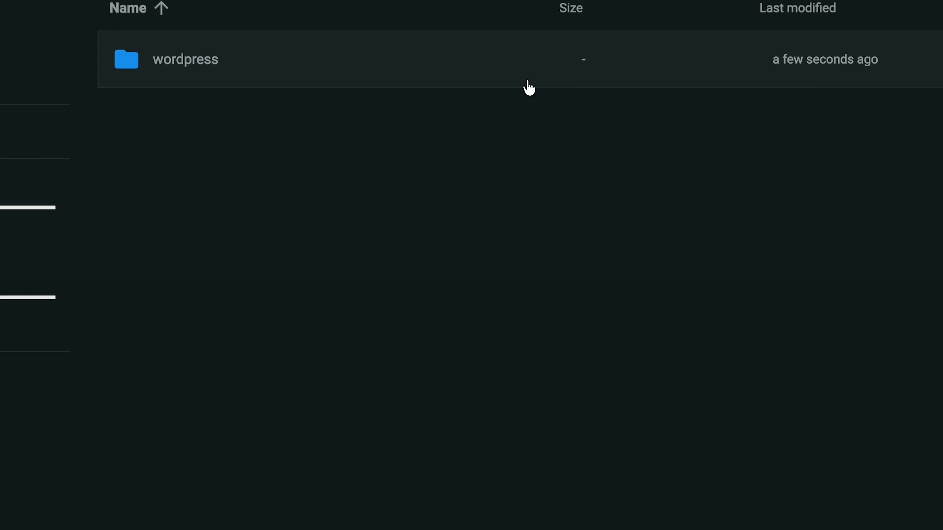
# Move all files and folders from public_html/wordpress/wordpress into public_html.
pyautogui.doubleClick(383, 74)
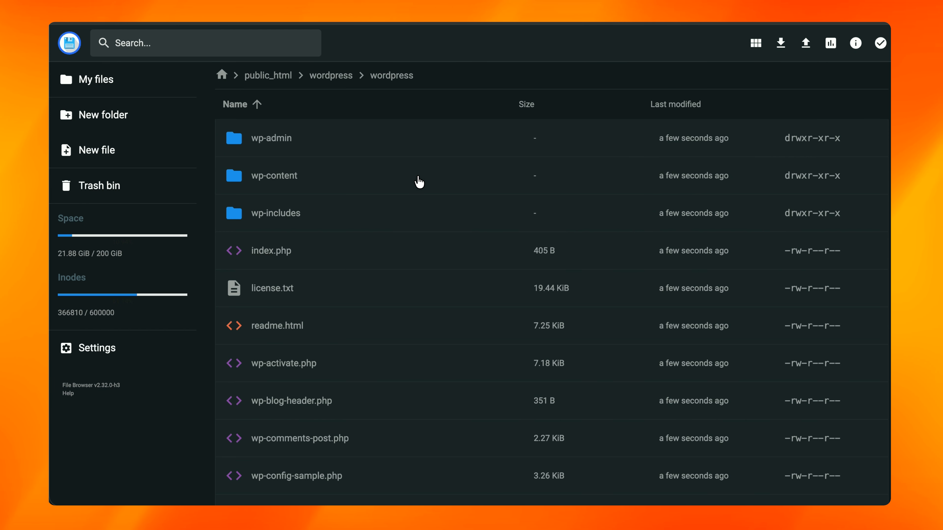
pyautogui.click(440, 241)
pyautogui.hotkey('ctrl', 'a')
pyautogui.scroll(-5, 468, 271)
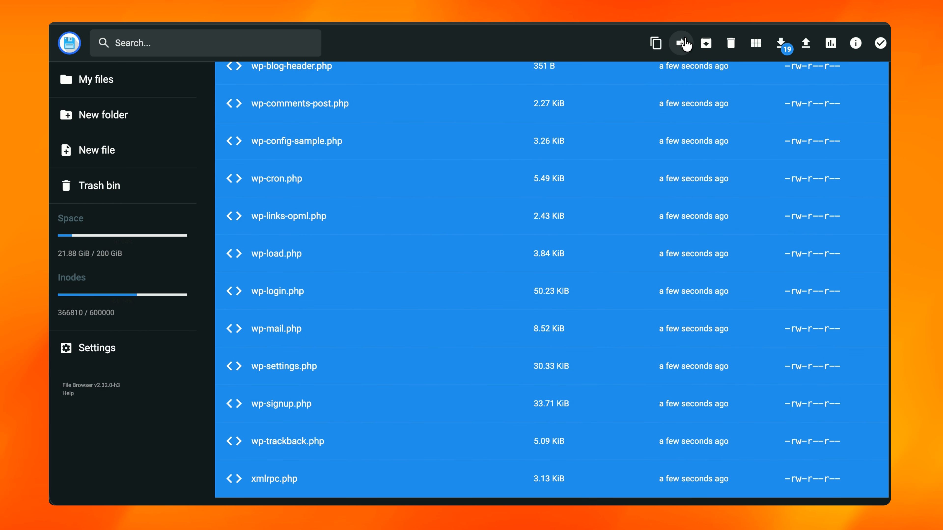
pyautogui.click(682, 44)
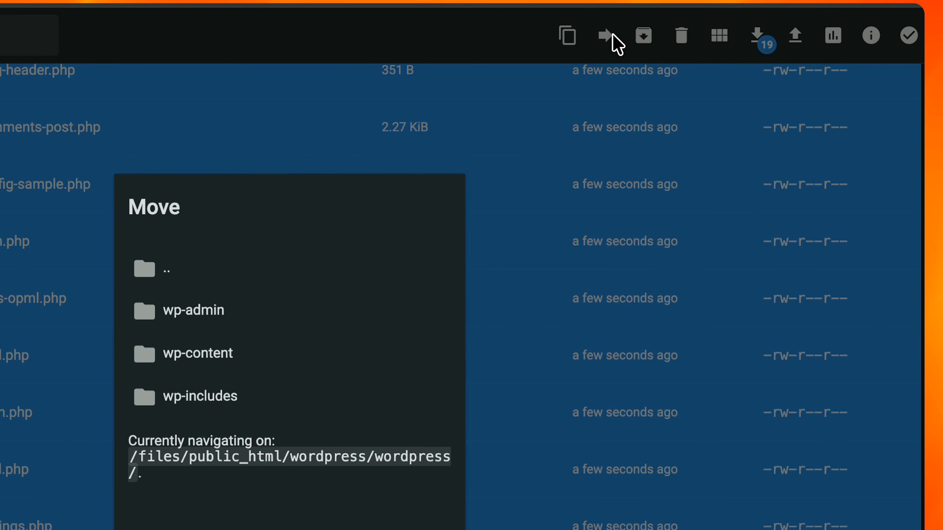
pyautogui.doubleClick(293, 279)
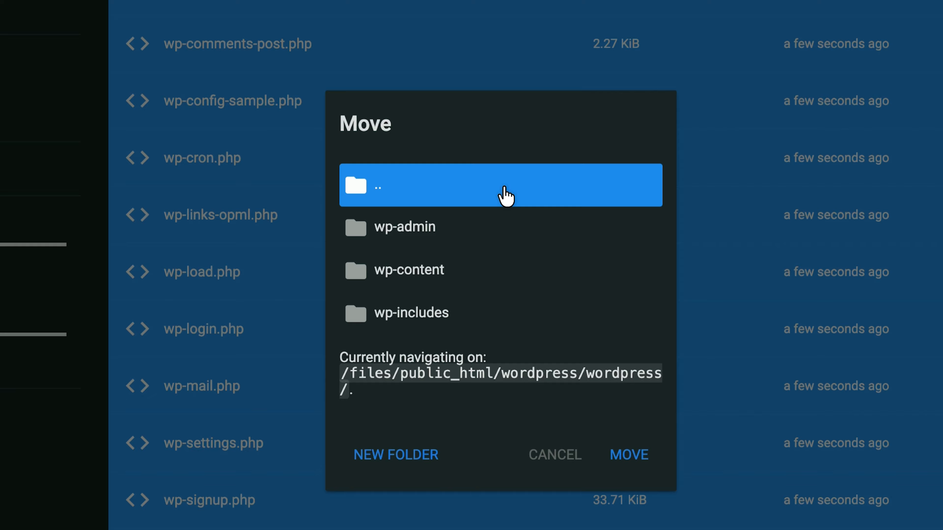
pyautogui.doubleClick(492, 238)
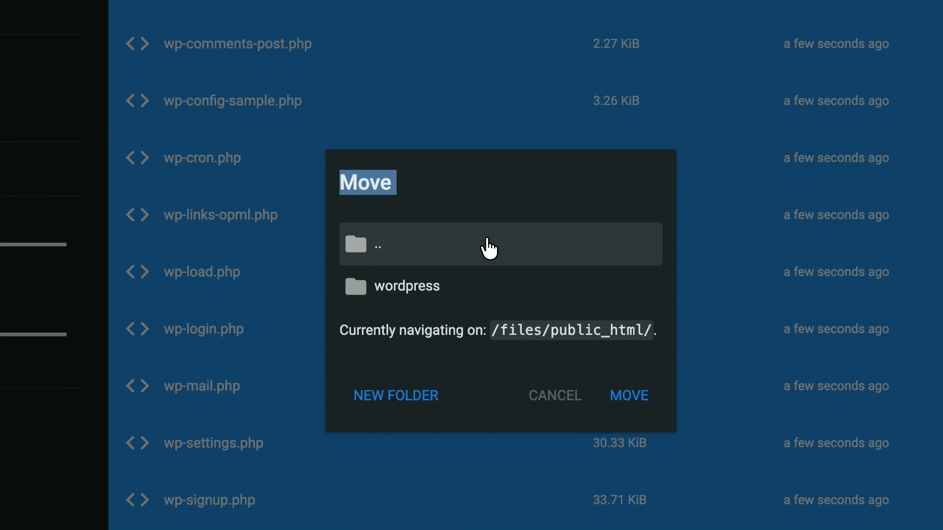
pyautogui.doubleClick(468, 256)
pyautogui.click(494, 279)
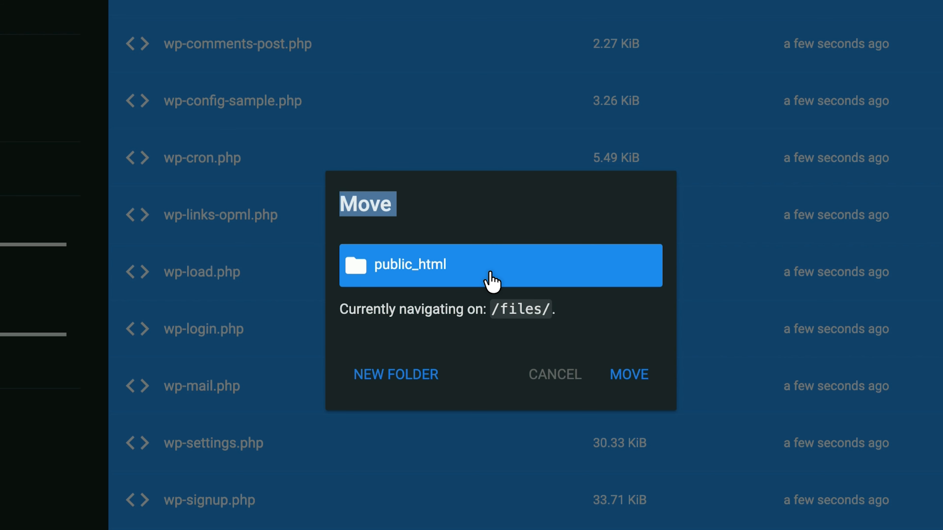
pyautogui.click(634, 373)
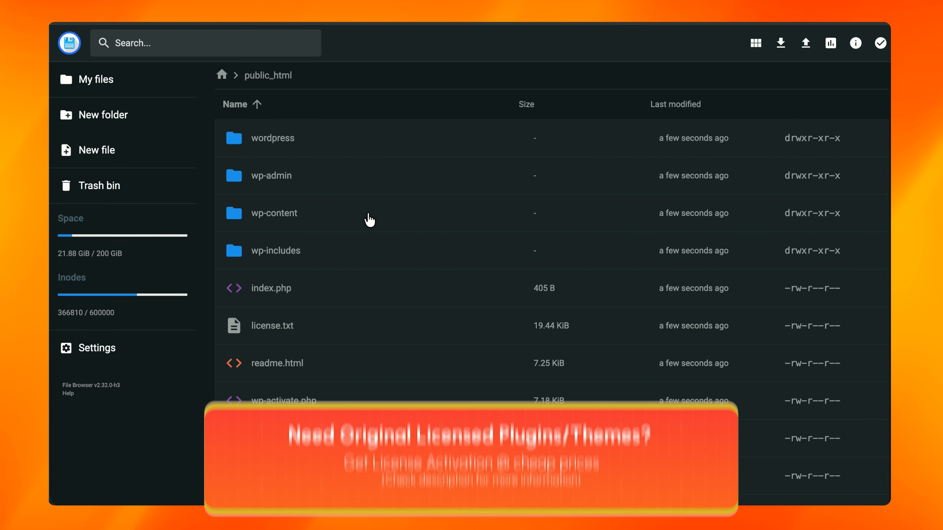
# Check the moved WordPress files in public_html and the contents of the leftover wordpress folder.
pyautogui.scroll(-10, 370, 301)
pyautogui.scroll(5, 371, 301)
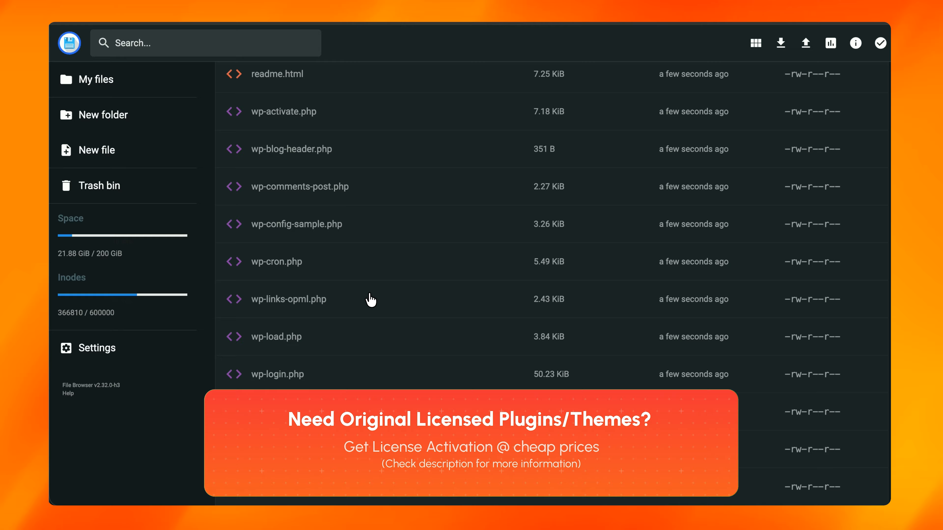
pyautogui.scroll(5, 371, 300)
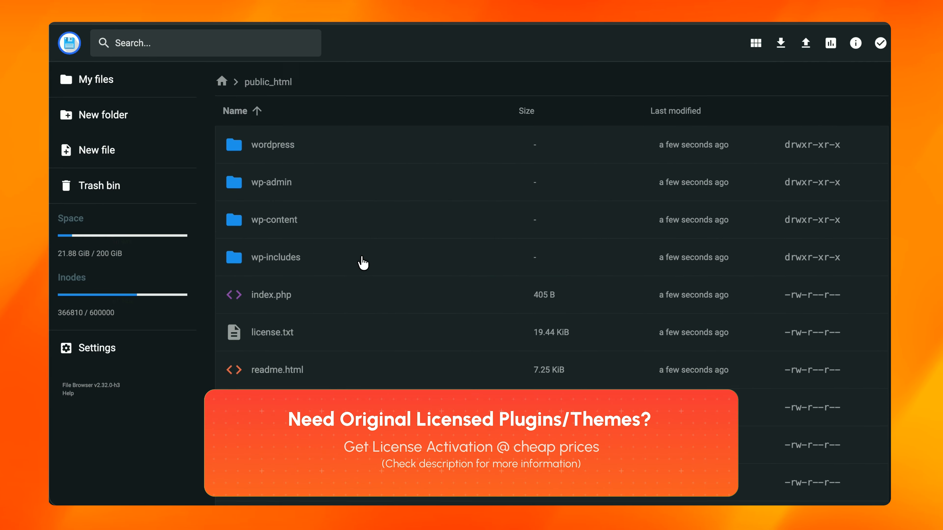
pyautogui.click(223, 76)
pyautogui.doubleClick(284, 139)
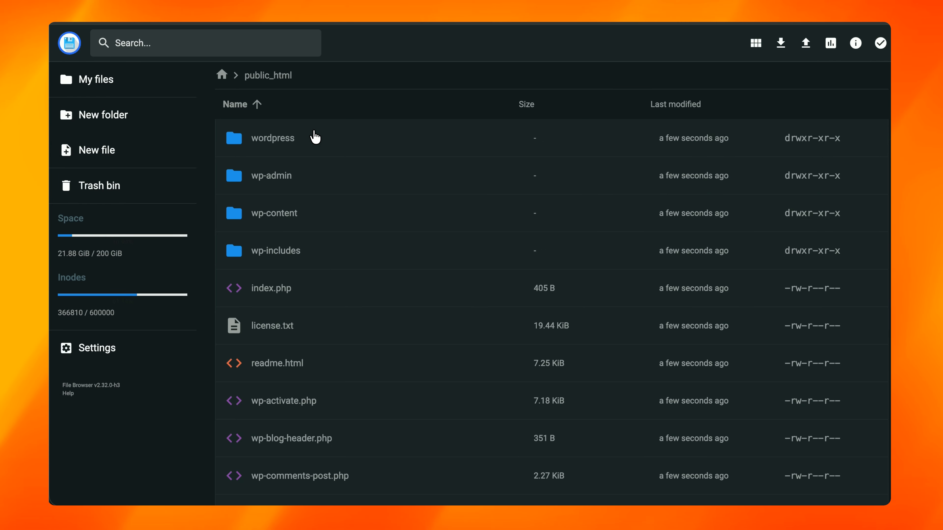
pyautogui.click(352, 147)
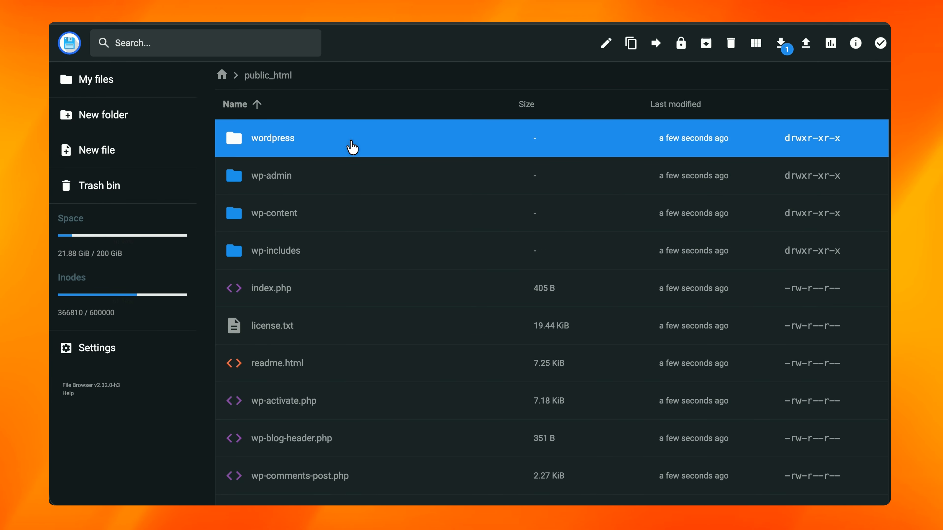
pyautogui.doubleClick(355, 139)
pyautogui.click(268, 75)
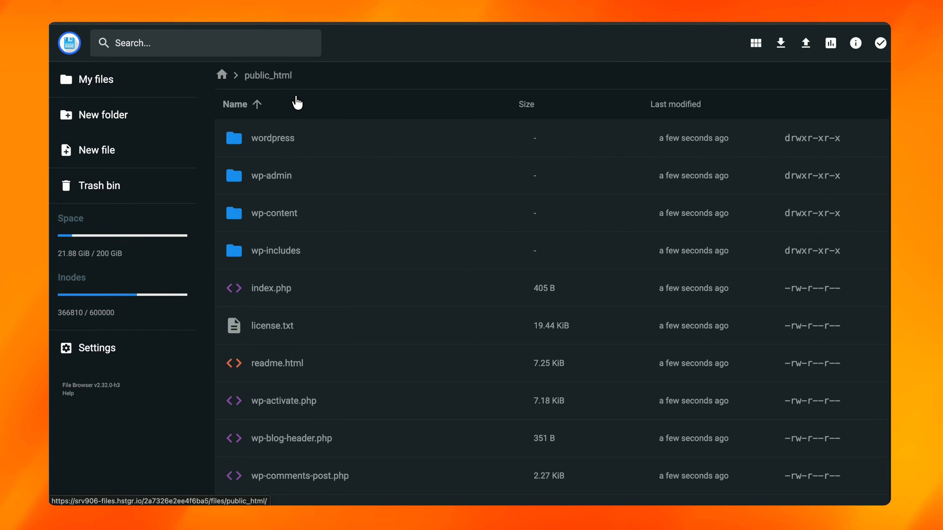
# Permanently delete the leftover wordpress folder from public_html, skipping the trash bin, and look over the remaining files.
pyautogui.click(337, 137)
pyautogui.rightClick(343, 137)
pyautogui.click(479, 469)
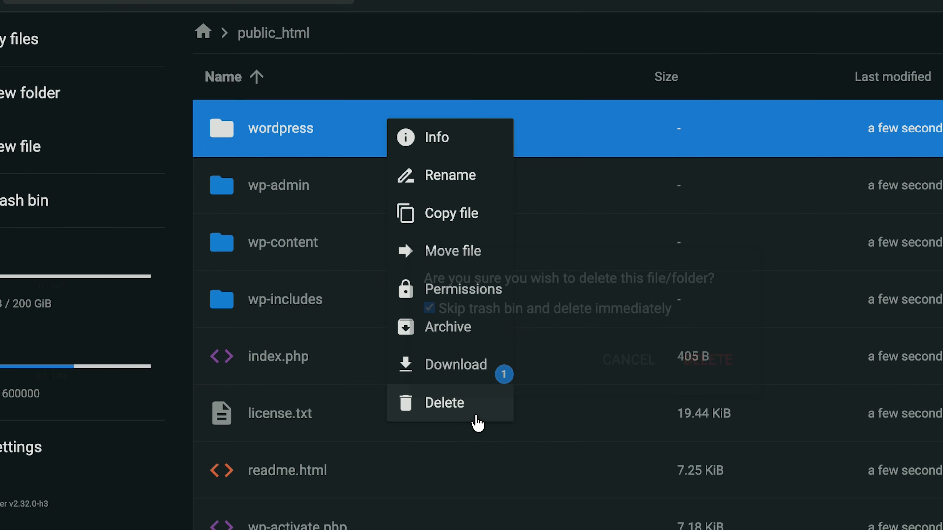
pyautogui.click(724, 426)
pyautogui.scroll(-8, 669, 413)
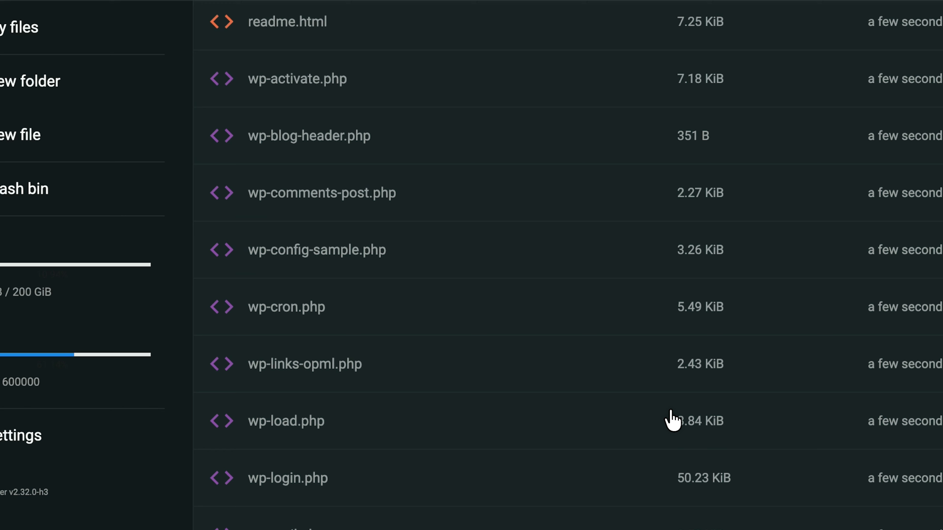
pyautogui.scroll(8, 665, 416)
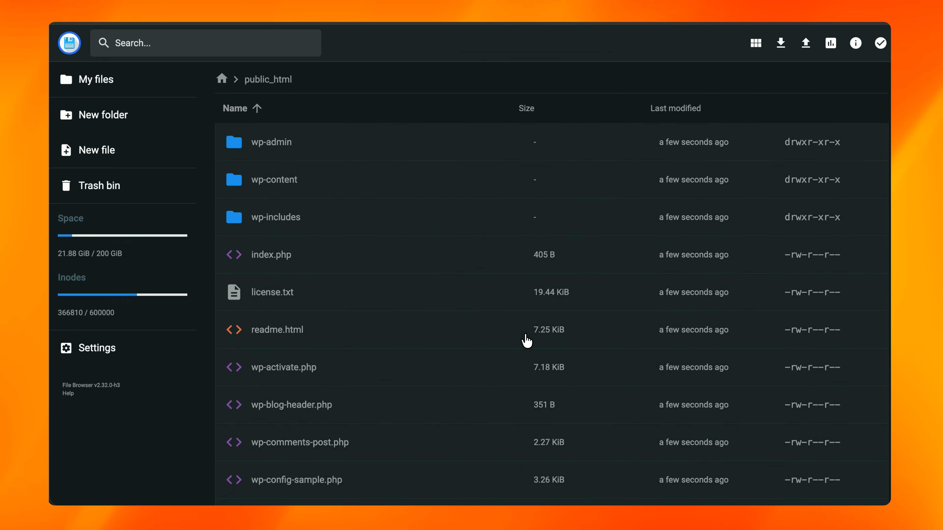
pyautogui.scroll(-8, 525, 339)
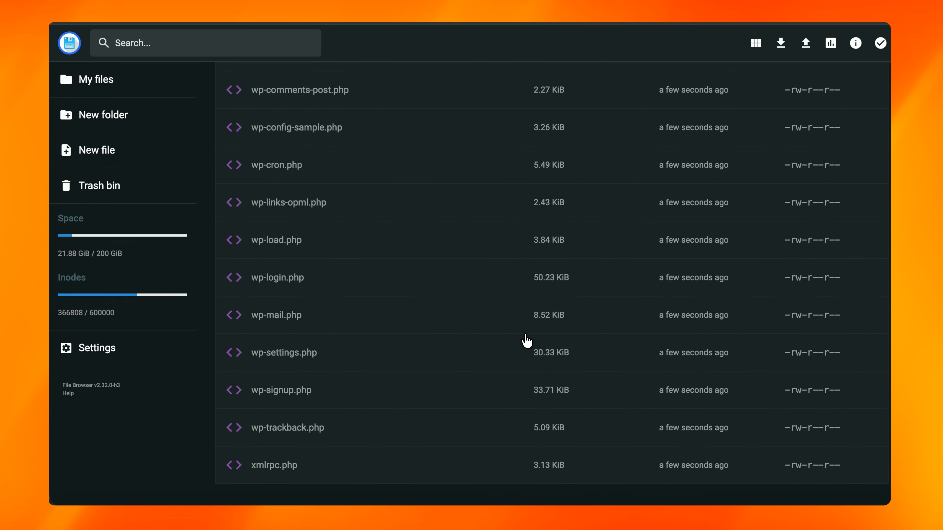
pyautogui.scroll(8, 525, 339)
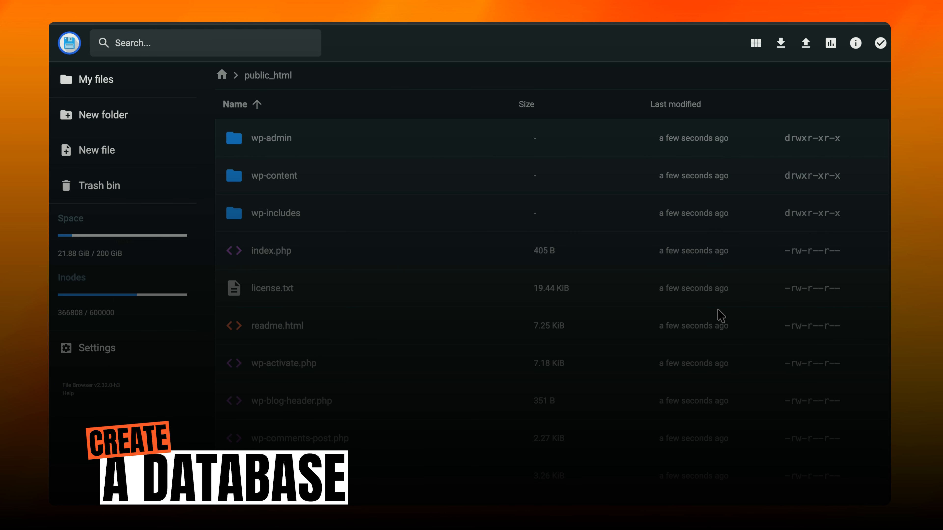
# Switch to the Hostinger site dashboard, search for "datab" and open the database Management page.
pyautogui.scroll(-1, 553, 257)
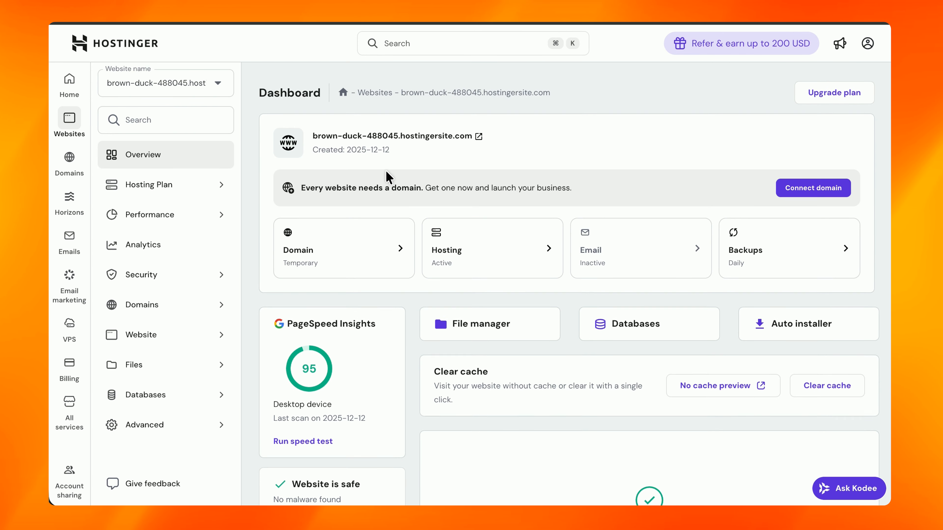
pyautogui.scroll(-1, 376, 158)
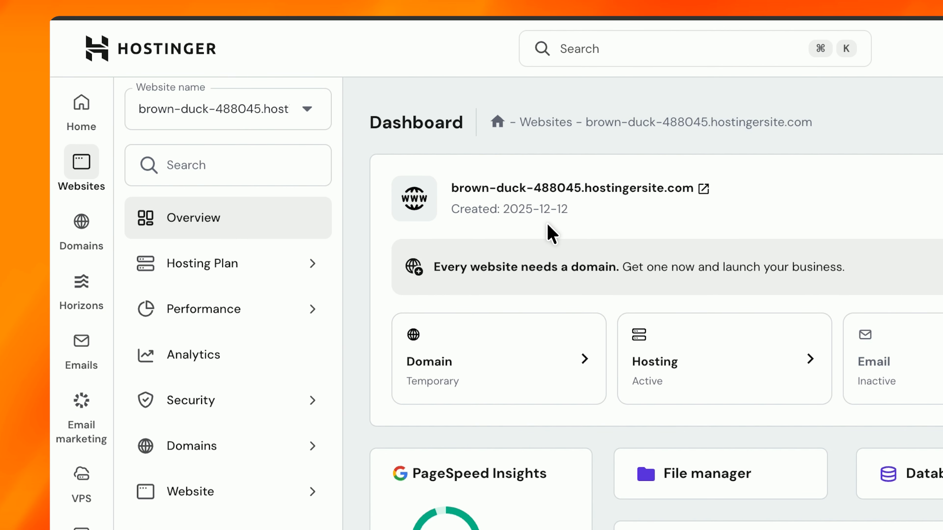
pyautogui.write('tab')
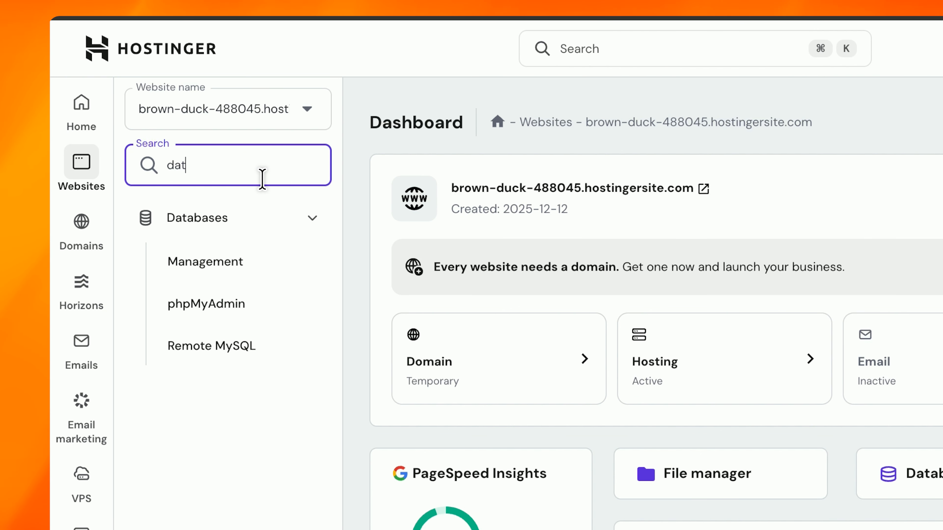
pyautogui.click(283, 275)
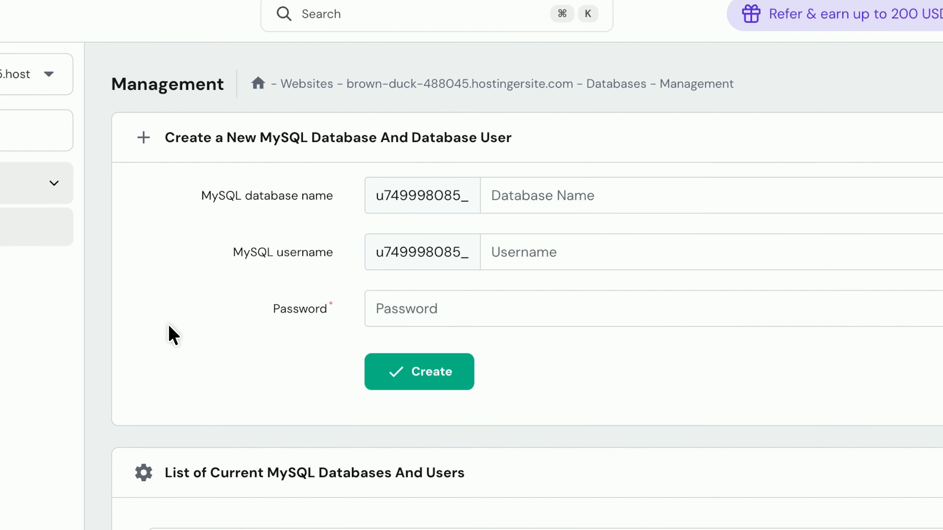
pyautogui.scroll(-1, 445, 390)
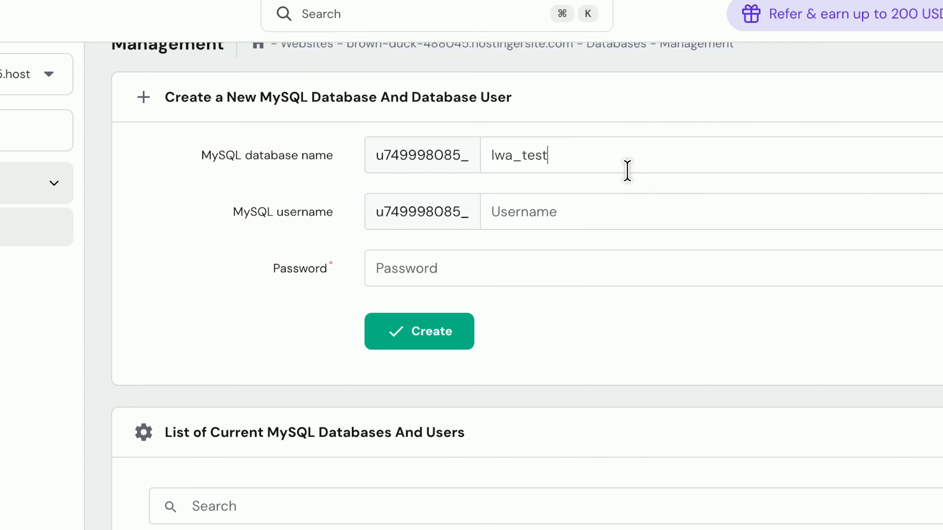
# Enter lwa_test as both the MySQL database name and the MySQL username for the new database.
pyautogui.click(574, 156)
pyautogui.click(567, 205)
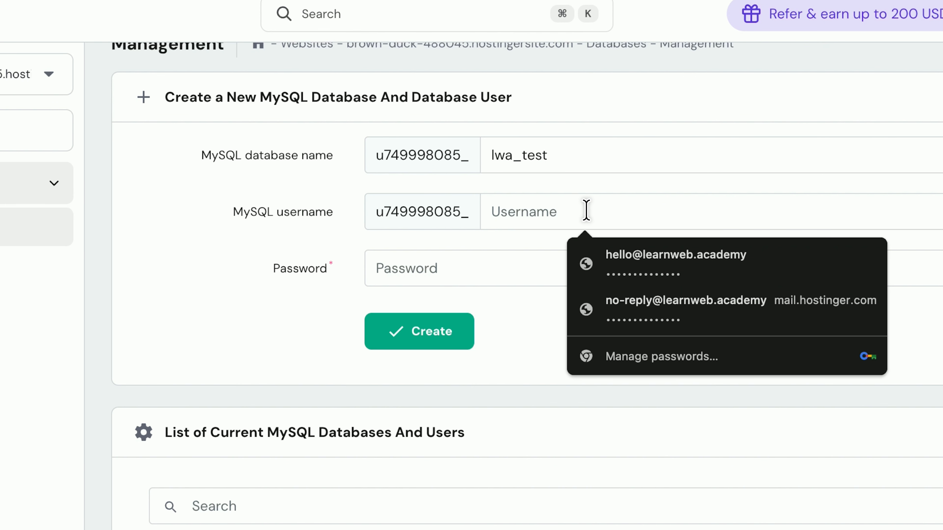
pyautogui.press('super+v')
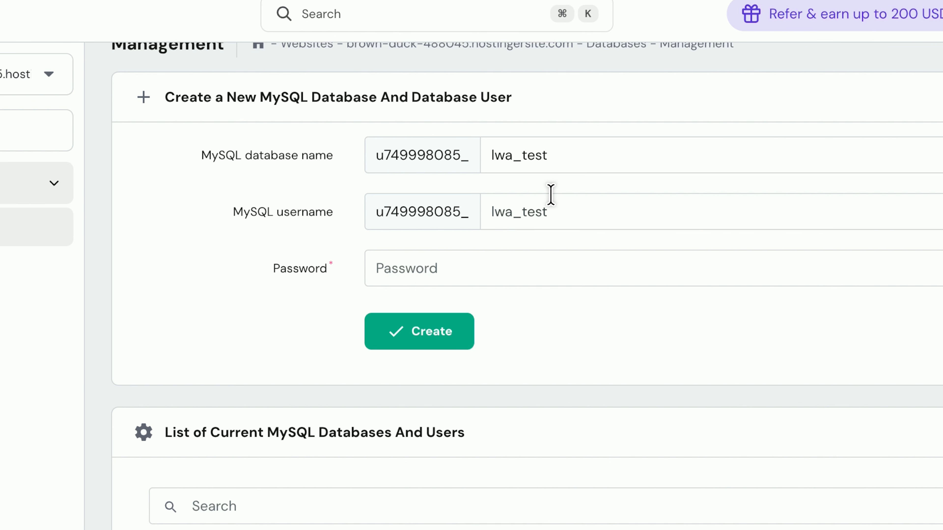
pyautogui.doubleClick(558, 212)
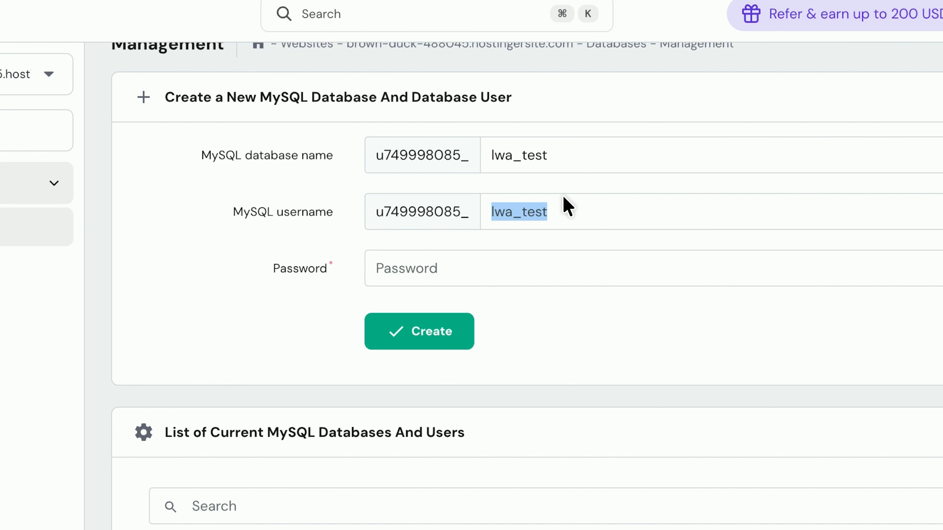
pyautogui.click(564, 197)
pyautogui.scroll(-1, 513, 464)
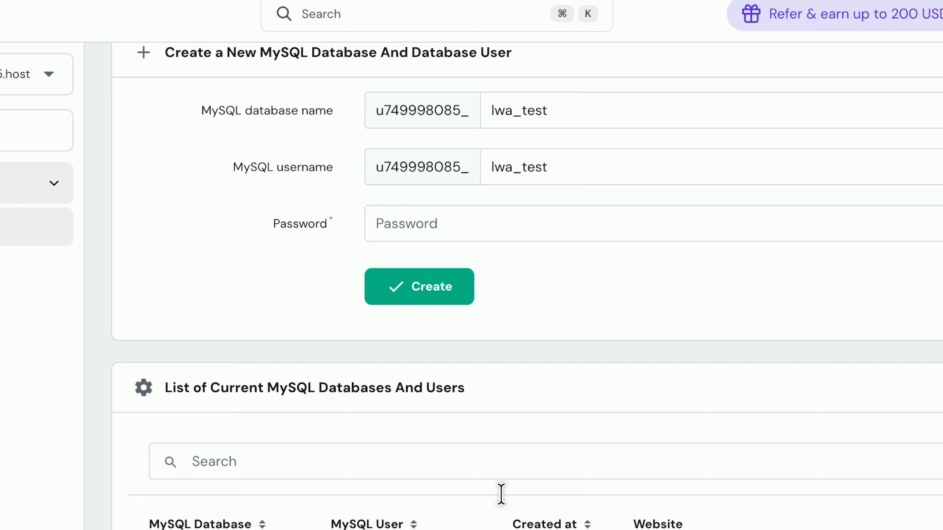
pyautogui.scroll(2, 501, 494)
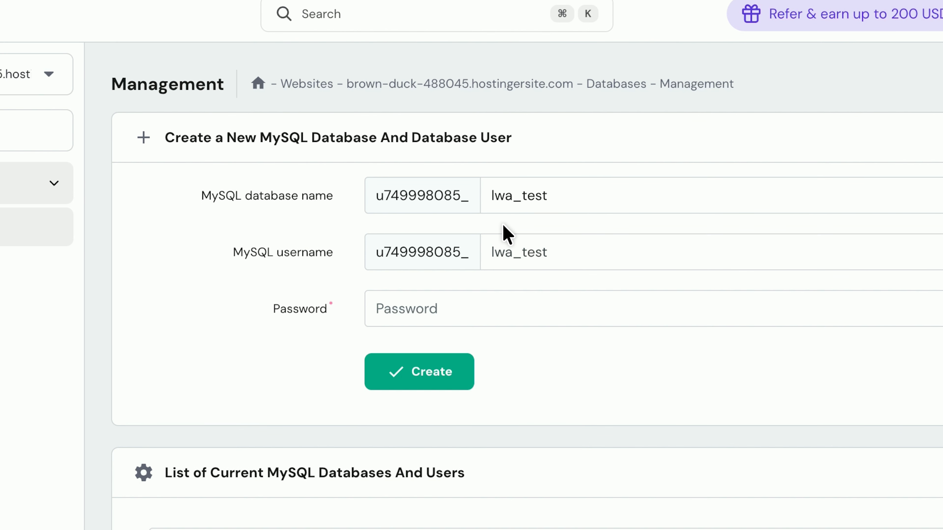
pyautogui.doubleClick(535, 243)
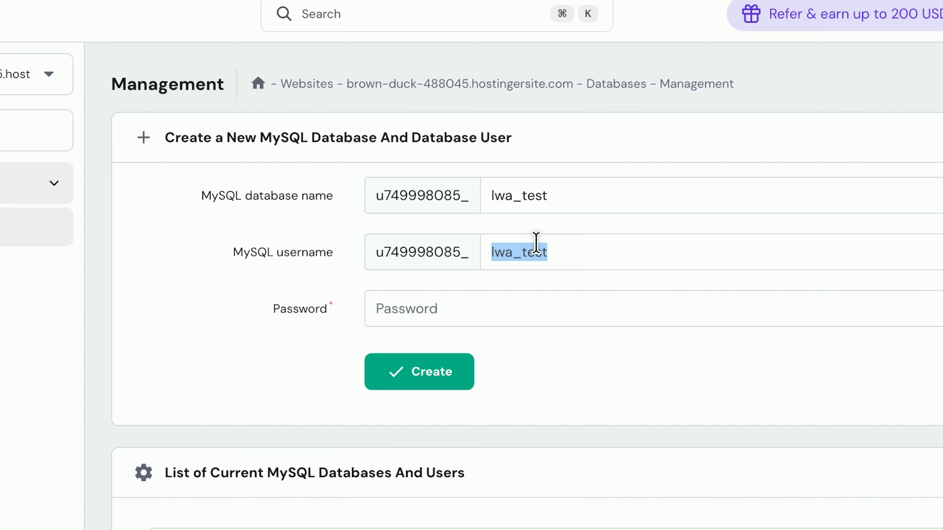
# Enter the MySQL user's password, create the database, and check it in the list of current databases.
pyautogui.click(513, 307)
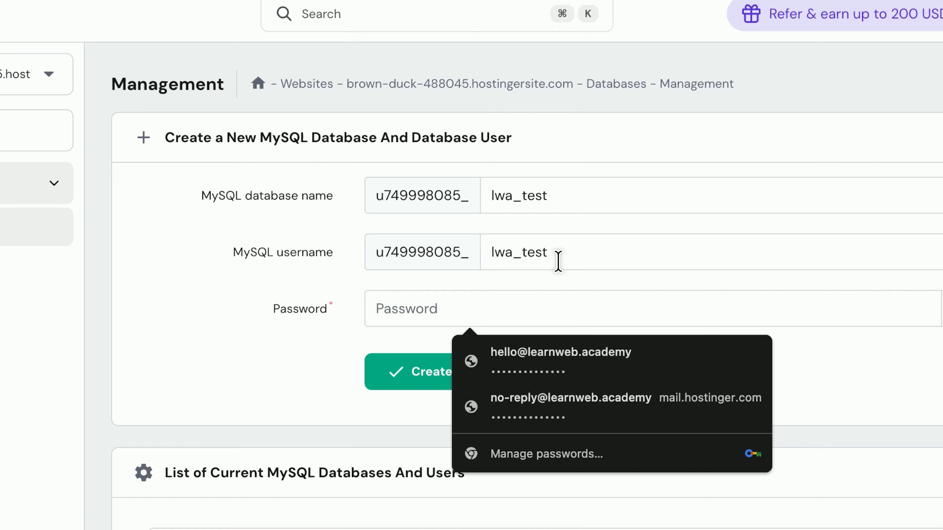
pyautogui.press('super+v')
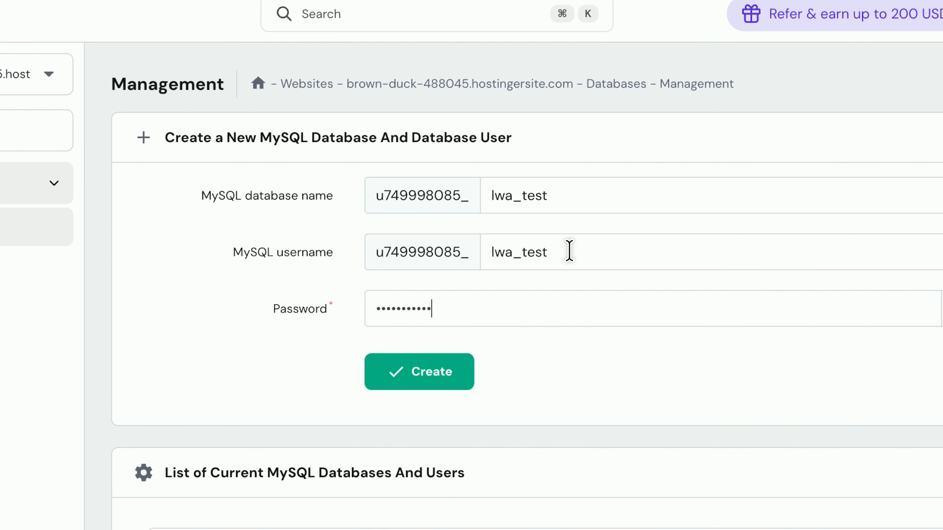
pyautogui.write('•')
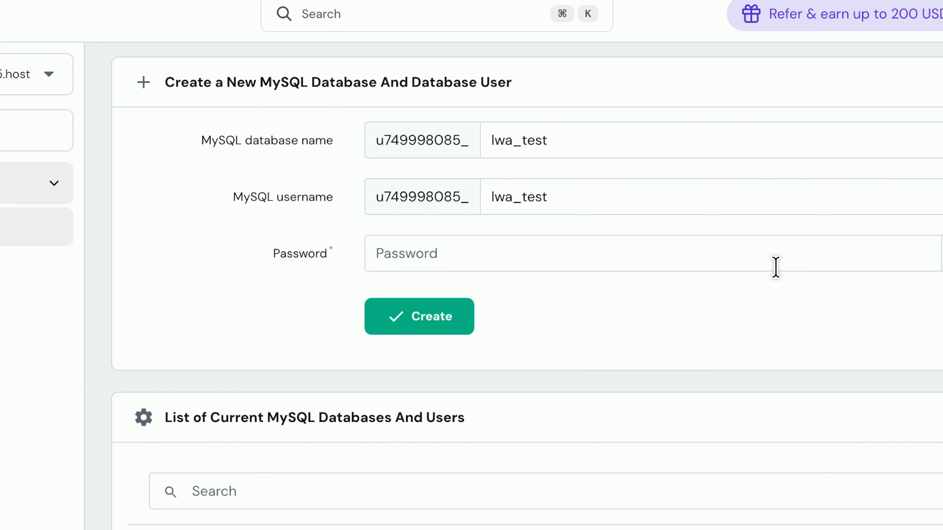
pyautogui.write('•')
pyautogui.click(466, 326)
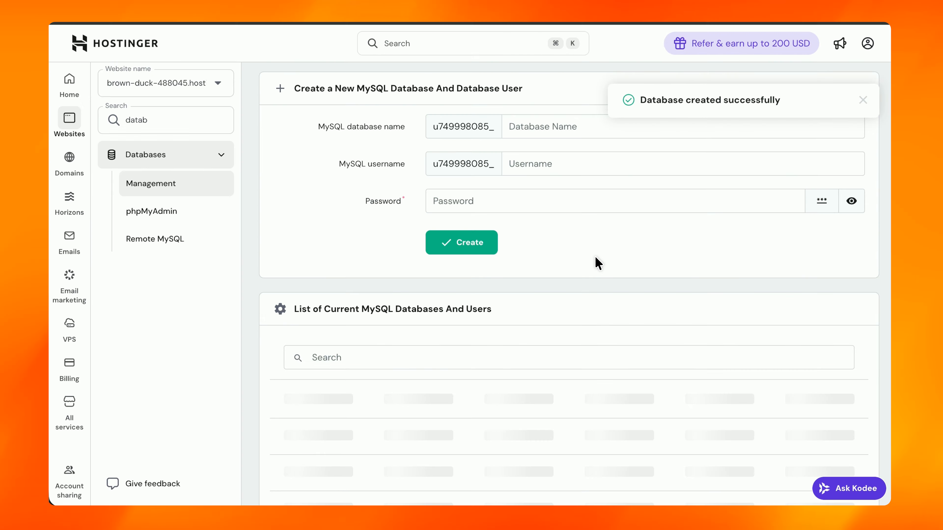
pyautogui.scroll(-5, 594, 256)
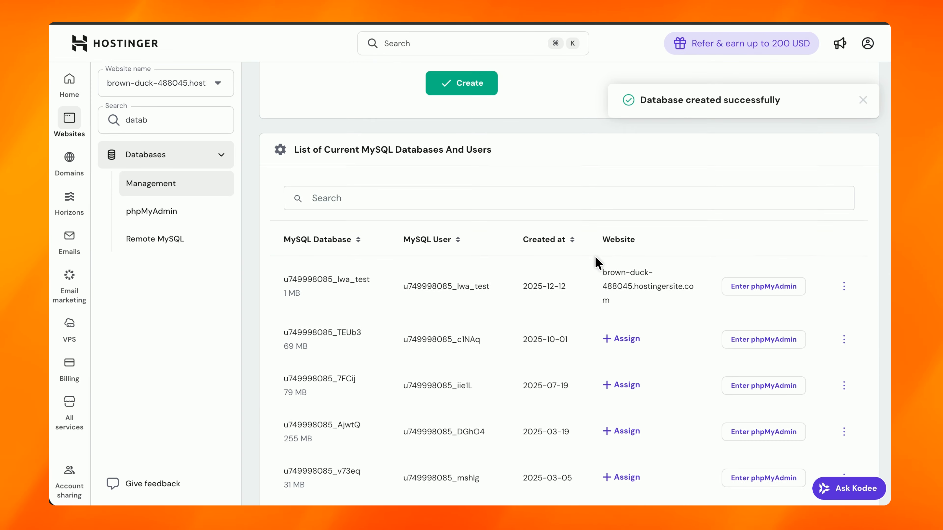
pyautogui.scroll(-1, 594, 256)
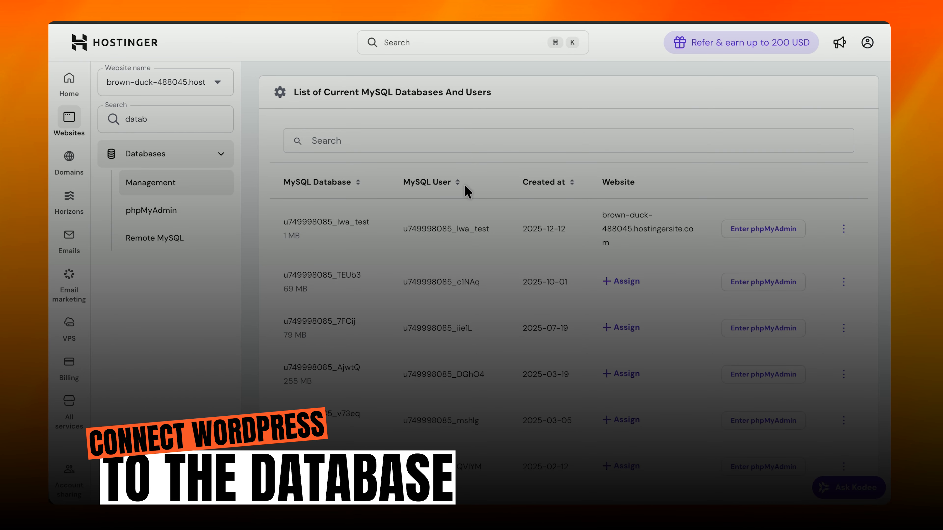
pyautogui.scroll(4, 464, 184)
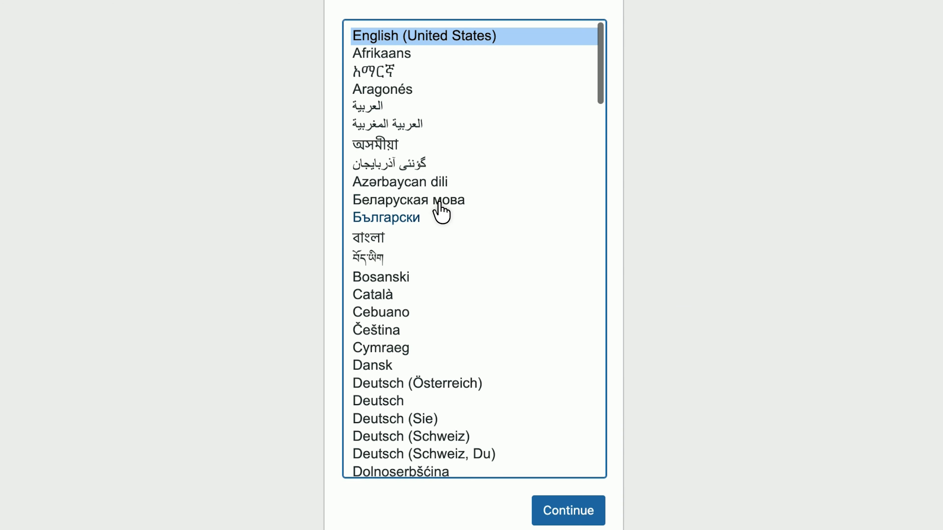
# In the site's WordPress installer, continue with English (United States) and proceed to the database connection details form.
pyautogui.scroll(-5, 448, 228)
pyautogui.scroll(5, 457, 234)
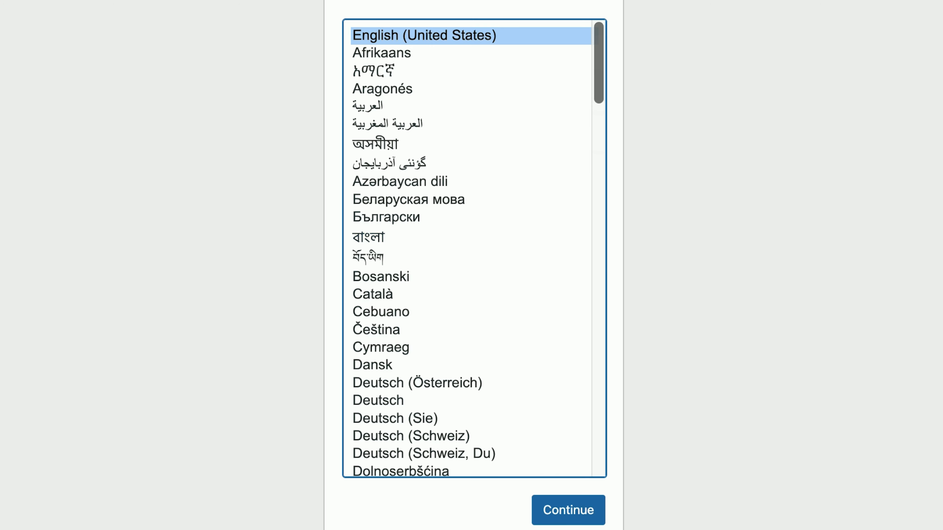
pyautogui.click(572, 517)
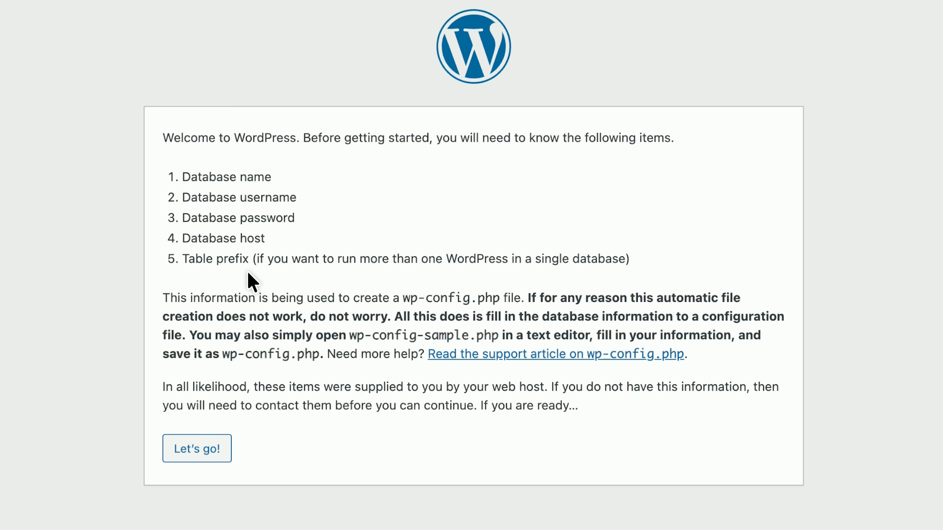
pyautogui.click(196, 448)
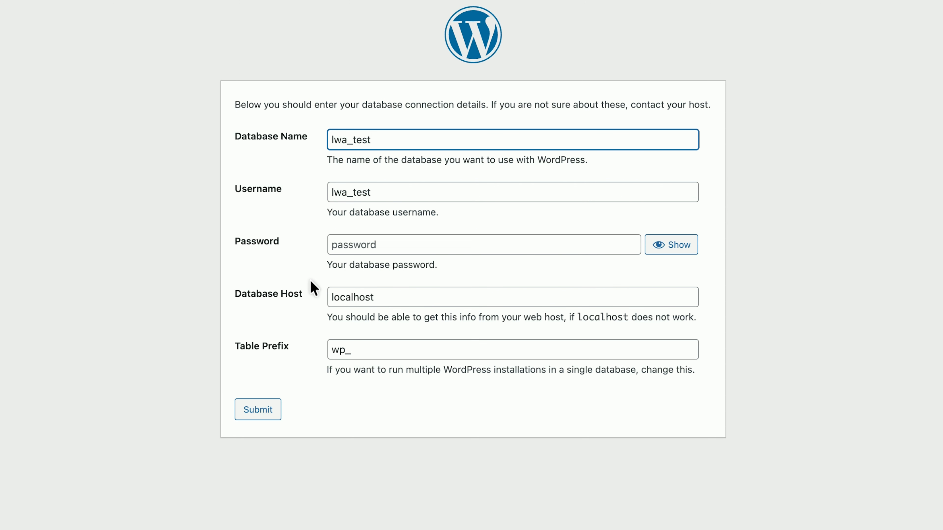
# Add the hosting account prefix before lwa_test in both the Database Name and the Username of the connection details.
pyautogui.press('super+Left')
pyautogui.write('u749998085_')
pyautogui.click(247, 96)
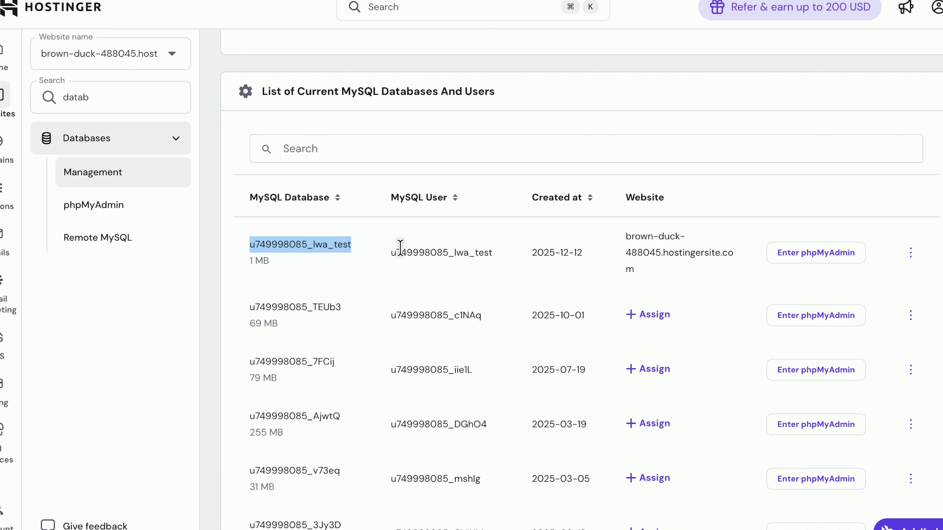
pyautogui.doubleClick(450, 251)
pyautogui.press('super+c')
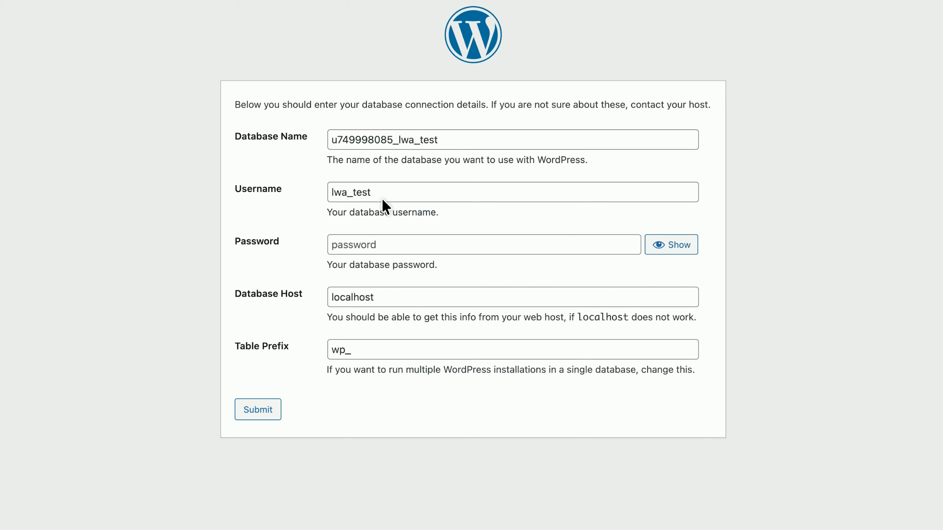
pyautogui.doubleClick(414, 199)
pyautogui.press('super+v')
pyautogui.click(163, 263)
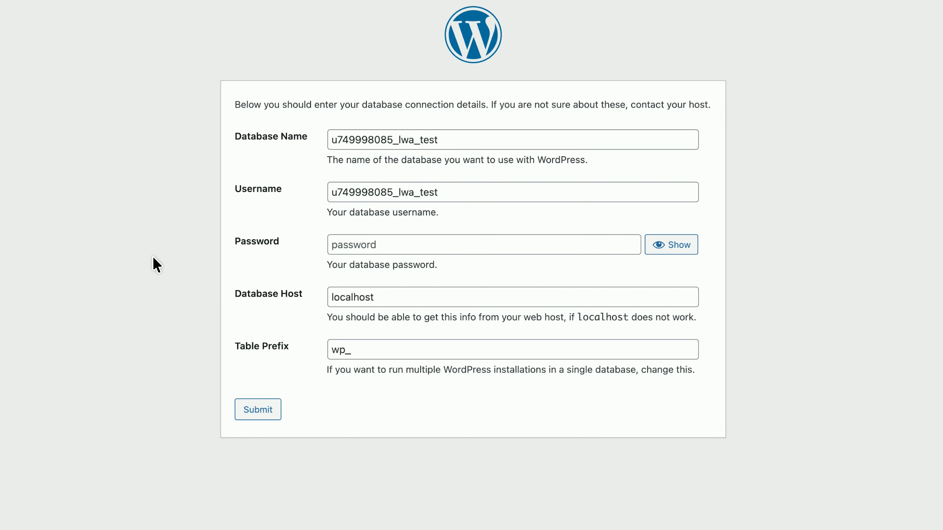
# Enter the database password and submit the connection details, keeping localhost as the host and wp_ as the table prefix.
pyautogui.click(396, 248)
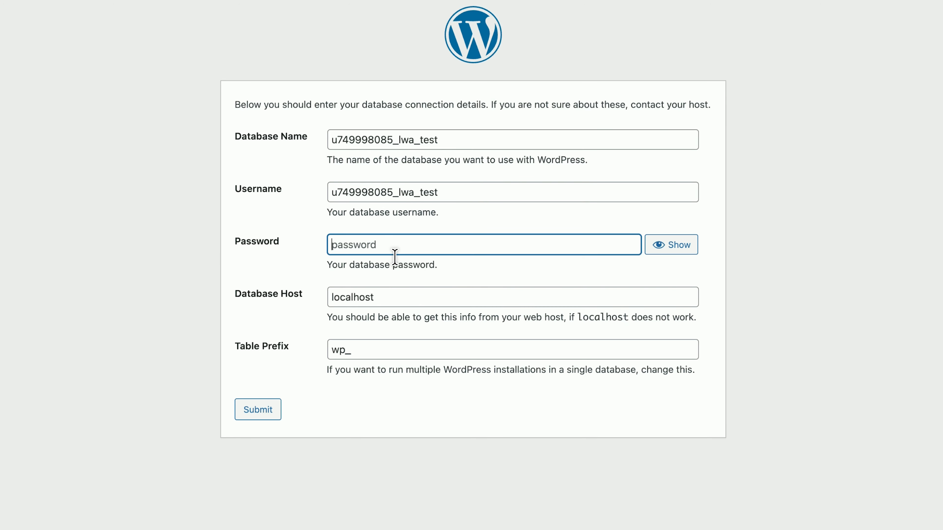
pyautogui.write('•')
pyautogui.click(279, 401)
pyautogui.click(667, 178)
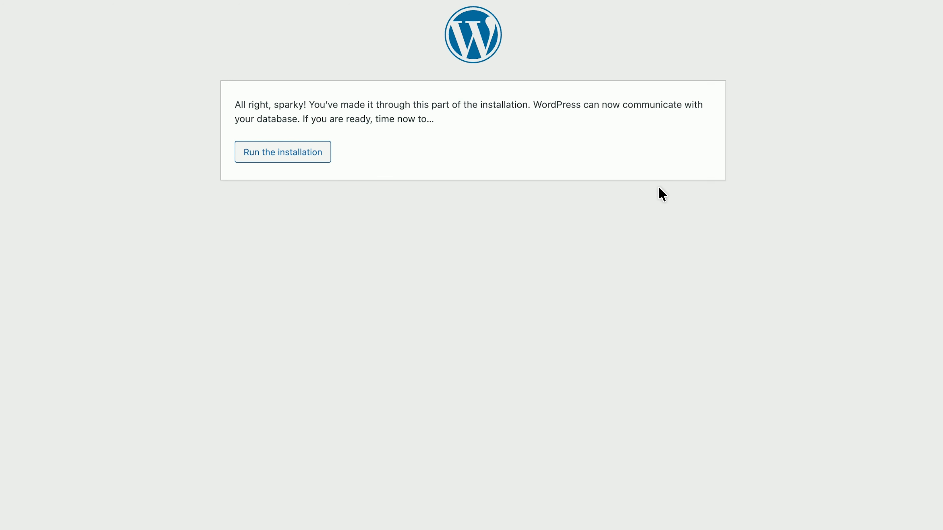
# Run the WordPress installation and set the site title to Brown Duck.
pyautogui.moveTo(243, 106); pyautogui.dragTo(399, 106)
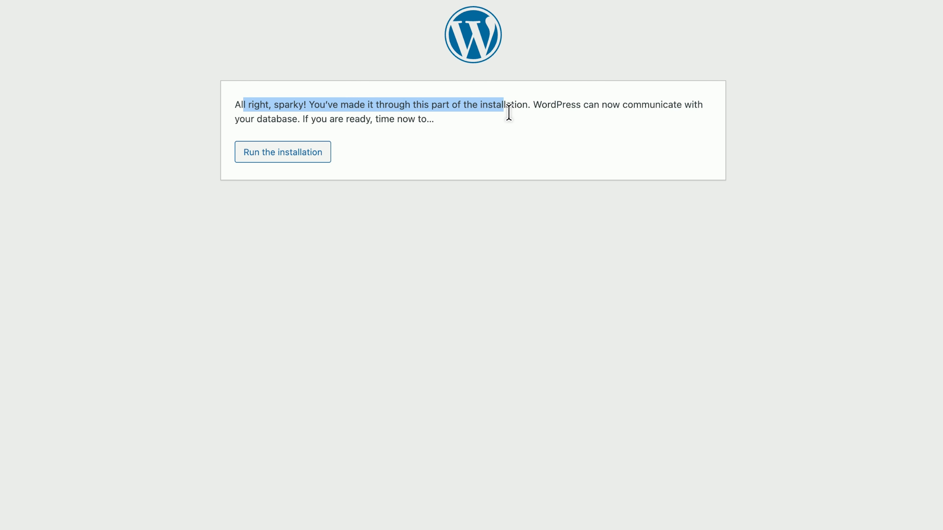
pyautogui.click(313, 163)
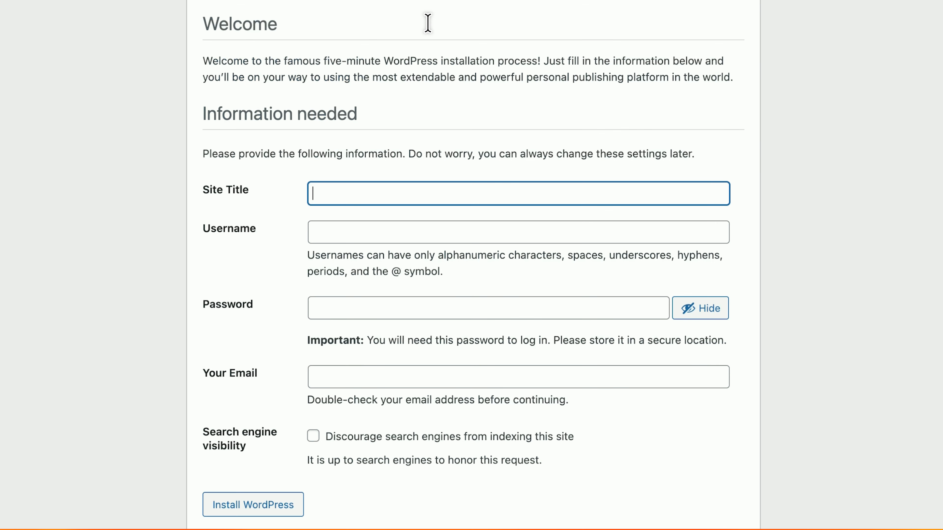
pyautogui.scroll(-2, 385, 148)
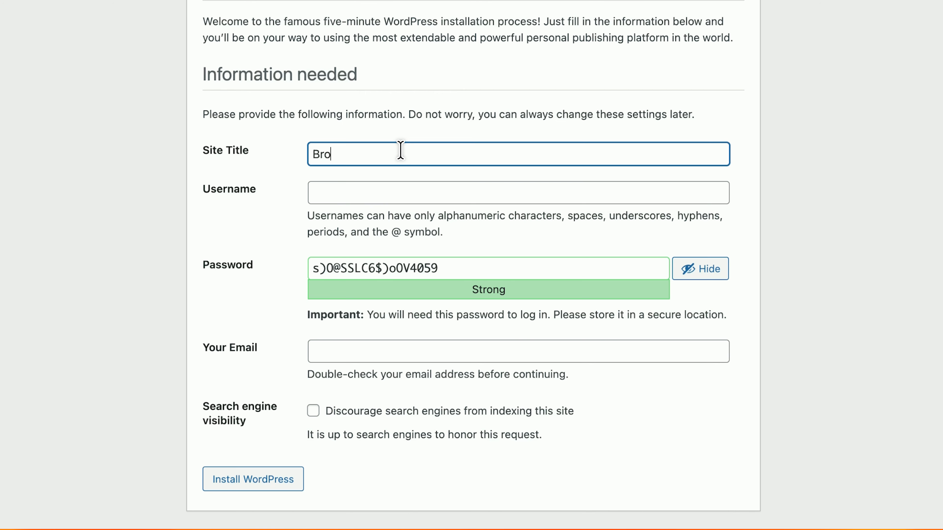
pyautogui.write('wn Duck')
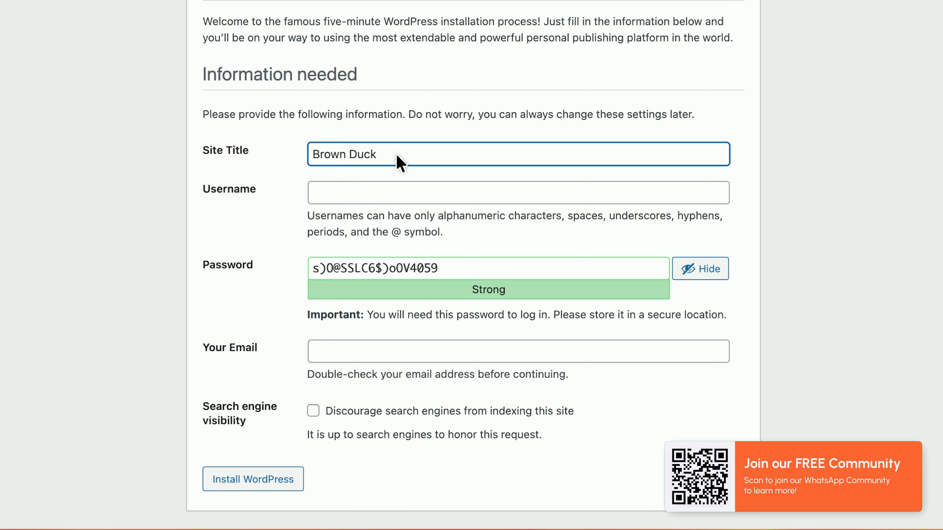
# Set the administrator username to BrownDuck, without a space.
pyautogui.press('super+a')
pyautogui.press('super+c')
pyautogui.click(389, 197)
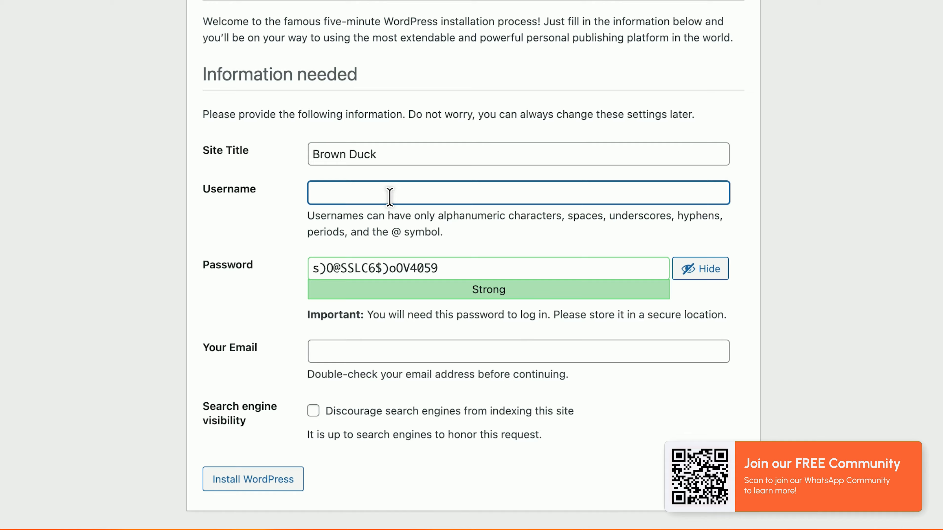
pyautogui.press('super+v')
pyautogui.press('BackSpace')
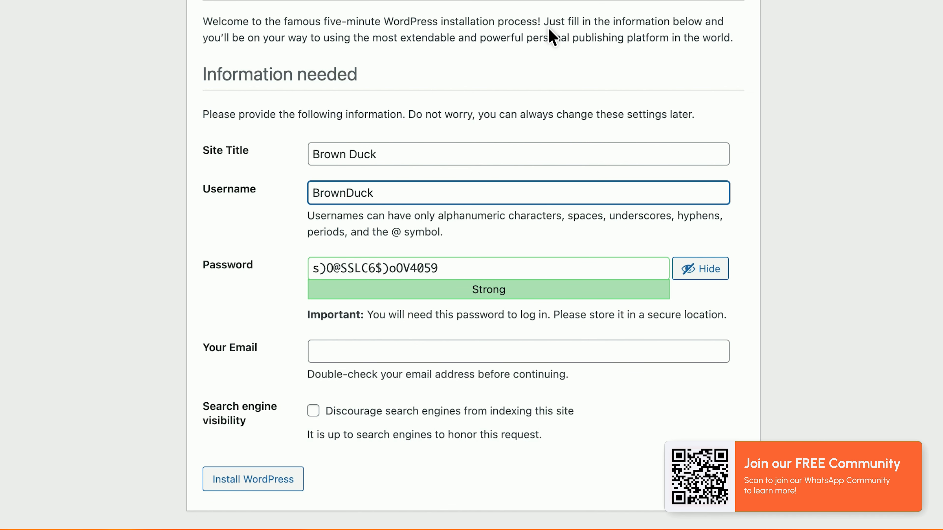
# Replace the generated administrator password with a custom password.
pyautogui.press('super+a')
pyautogui.press('super+c')
pyautogui.click(308, 264)
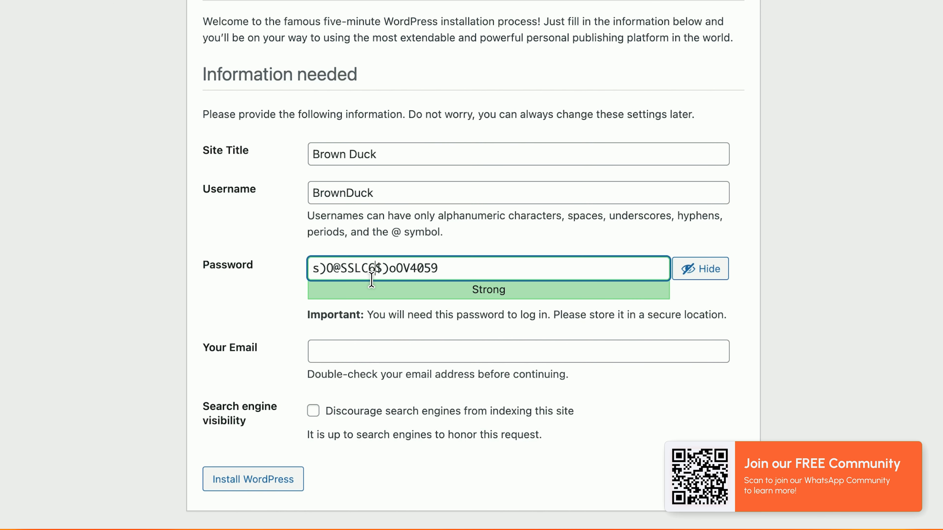
pyautogui.press('super+a')
pyautogui.press('super+v')
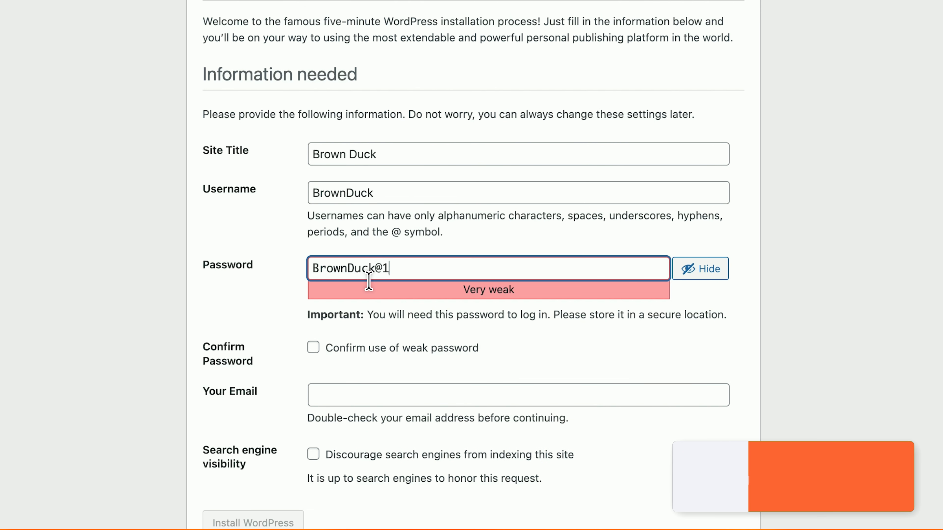
pyautogui.click(272, 270)
pyautogui.scroll(-1, 270, 256)
pyautogui.scroll(-2, 275, 260)
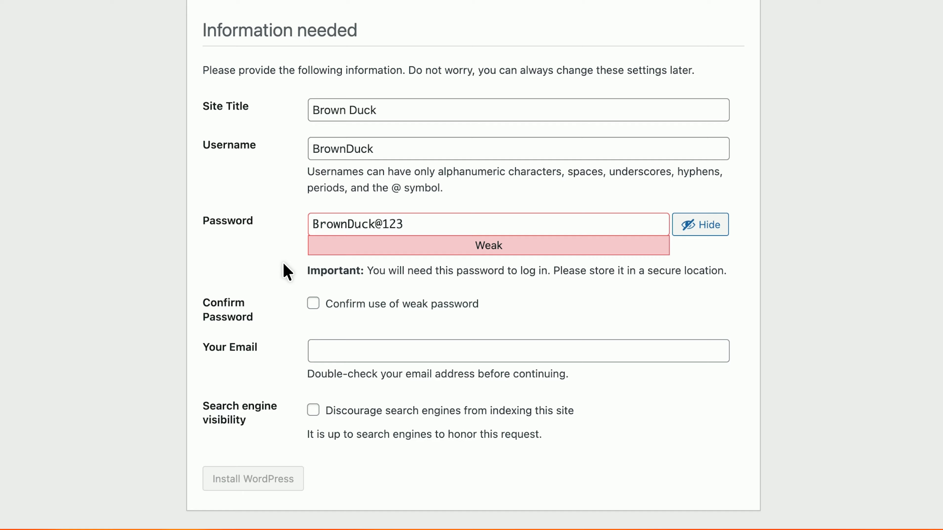
# Replace the final digits of the administrator password with a longer number to strengthen it.
pyautogui.click(407, 222)
pyautogui.press('BackSpace')
pyautogui.press('BackSpace')
pyautogui.press('BackSpace')
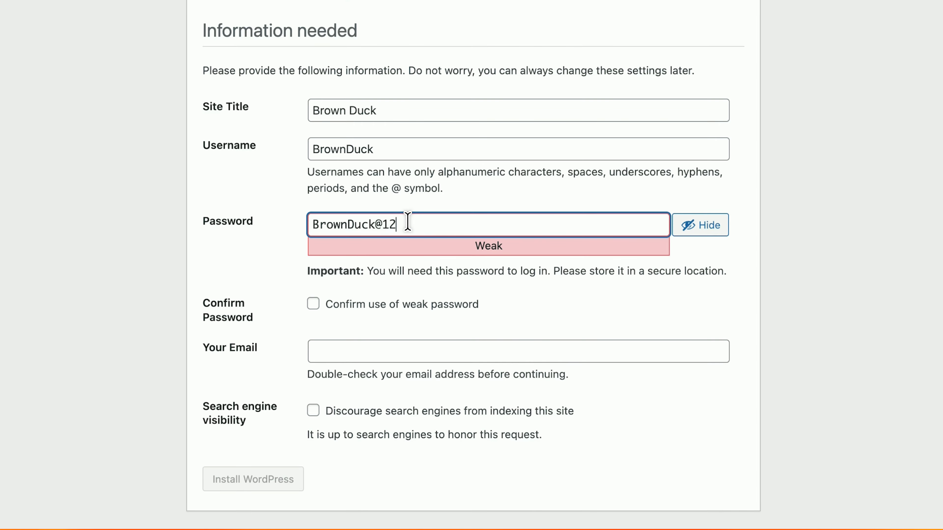
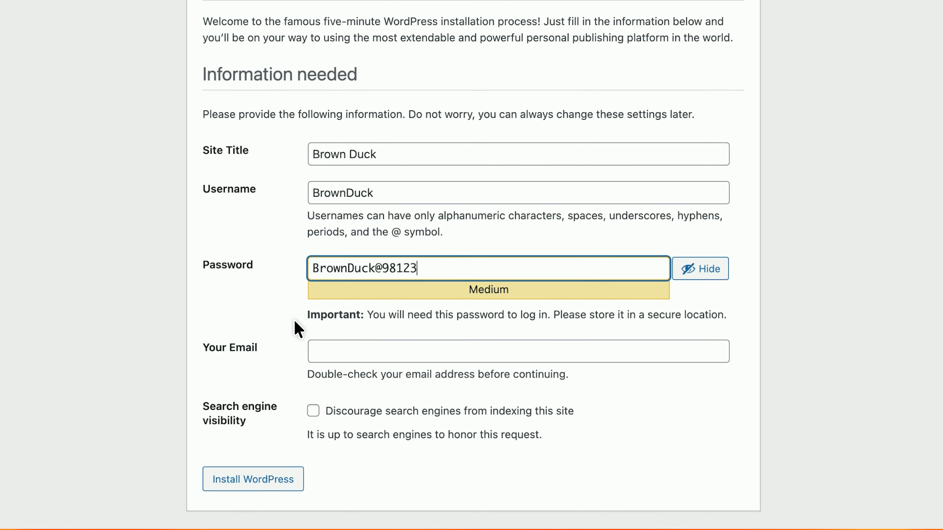
pyautogui.click(336, 351)
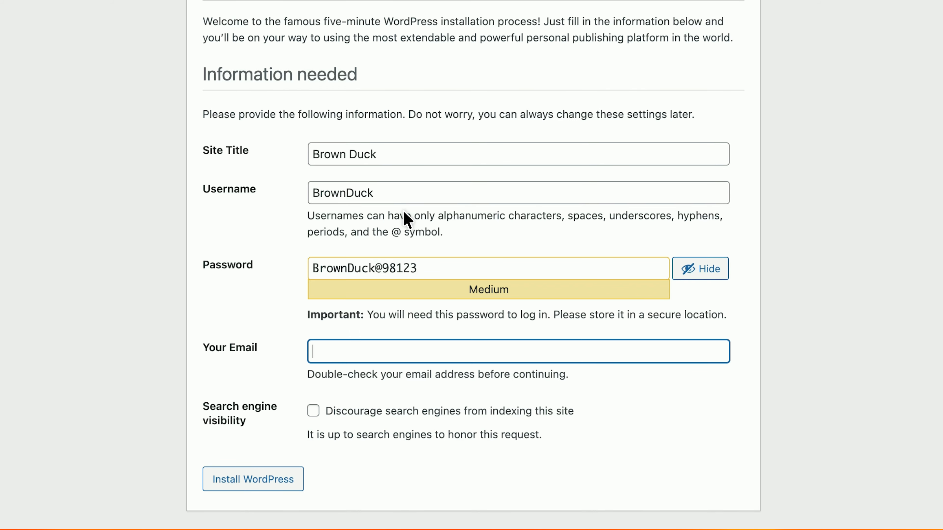
pyautogui.doubleClick(403, 196)
pyautogui.hotkey('ctrl', 'c')
pyautogui.click(364, 349)
pyautogui.hotkey('ctrl', 'v')
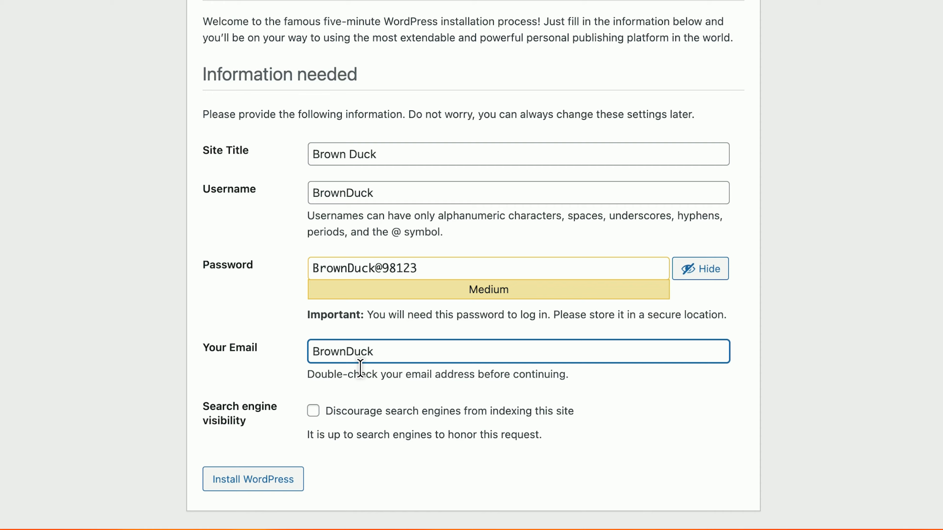
pyautogui.write('@gmail.com')
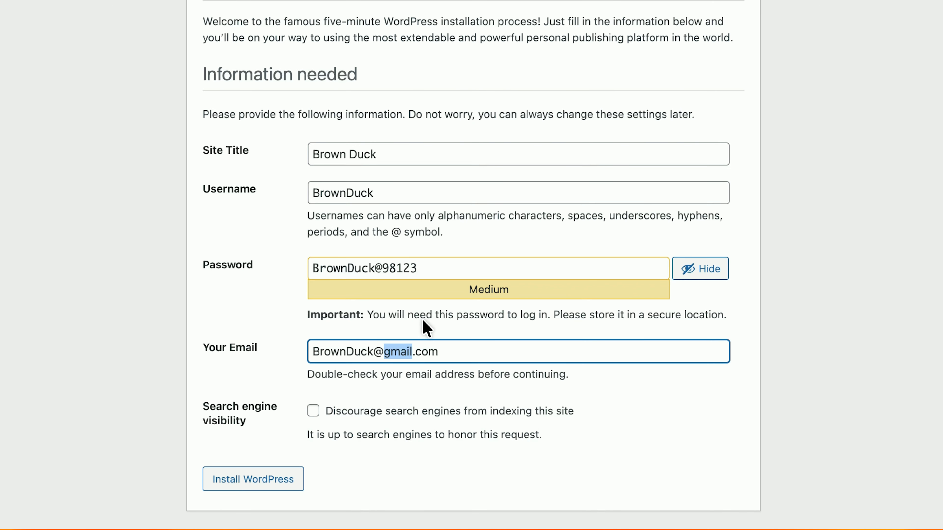
pyautogui.tripleClick(376, 351)
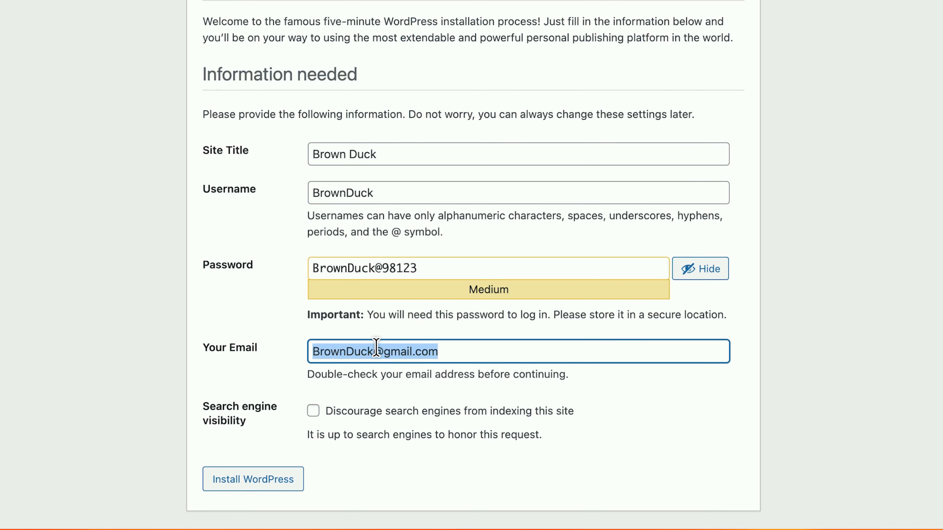
pyautogui.click(350, 372)
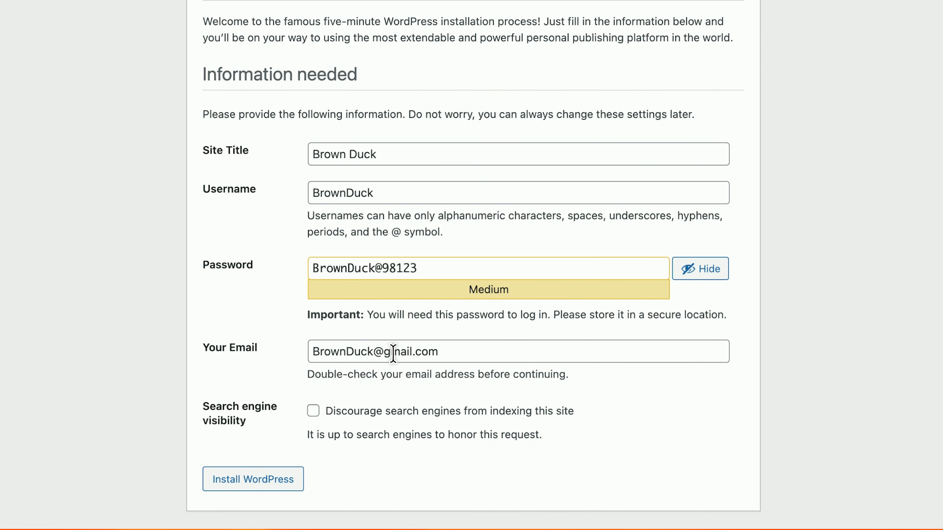
pyautogui.doubleClick(392, 353)
pyautogui.doubleClick(396, 356)
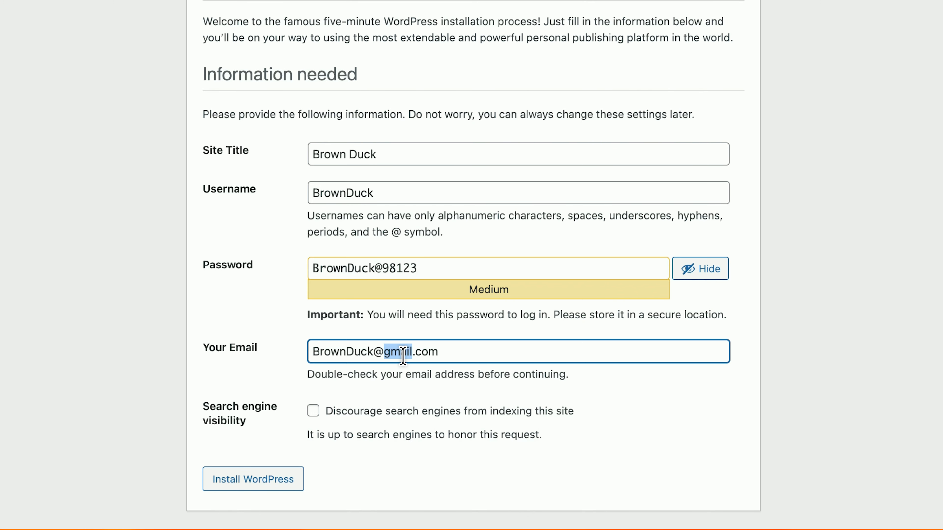
pyautogui.click(400, 355)
pyautogui.doubleClick(401, 355)
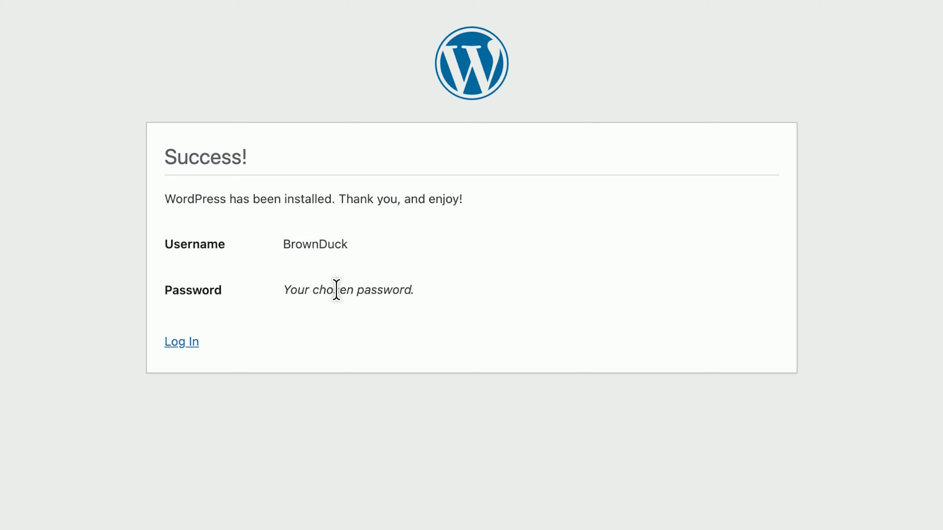
# Proceed from the installation success page to the login form and enter BrownDuck as the username.
pyautogui.click(182, 344)
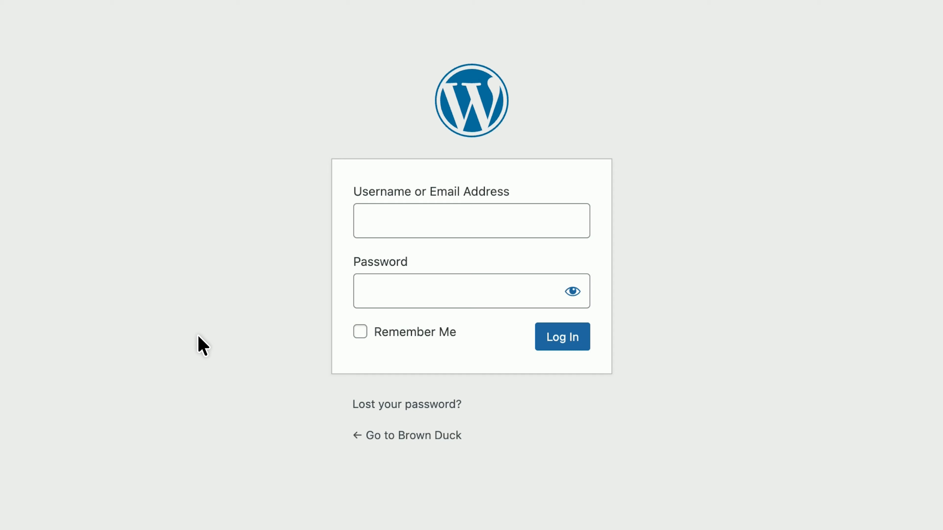
pyautogui.click(367, 234)
pyautogui.write('BrownDuck')
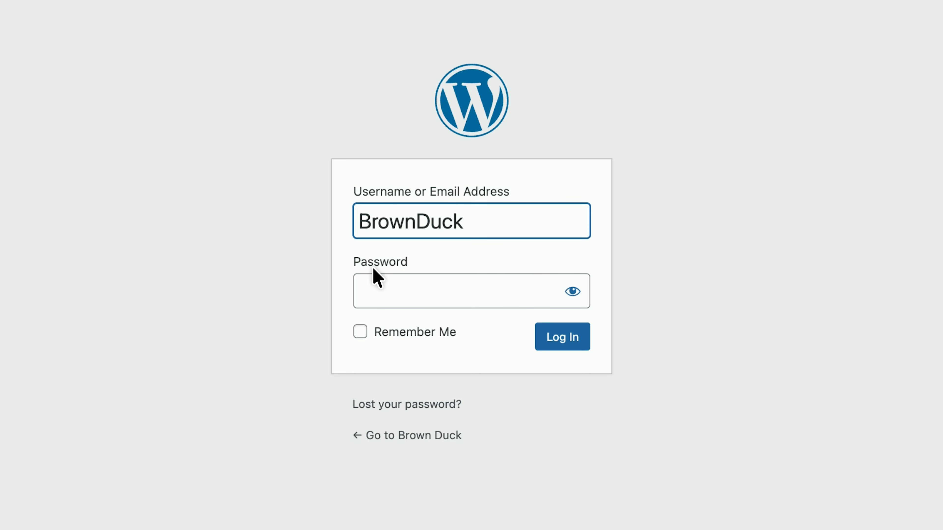
# Enter the administrator password and log in to WordPress with Remember Me enabled.
pyautogui.click(492, 290)
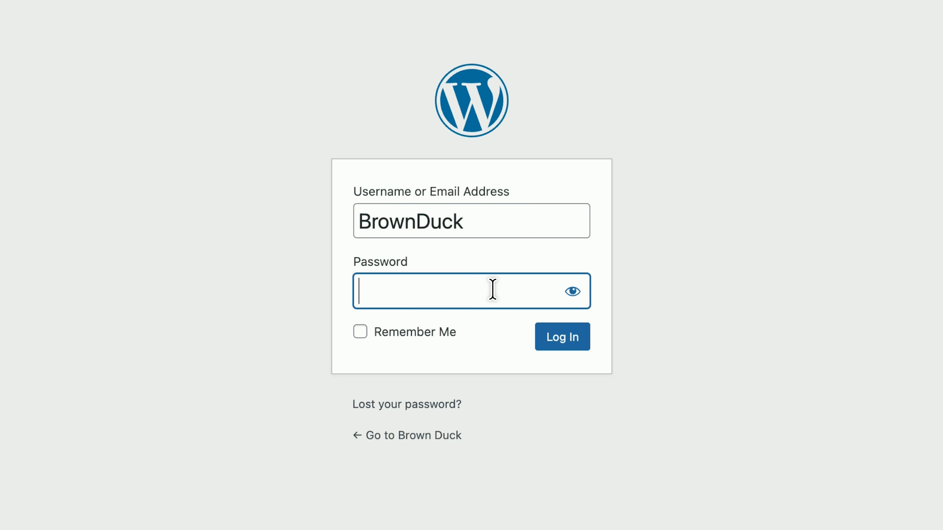
pyautogui.press('super+v')
pyautogui.click(572, 291)
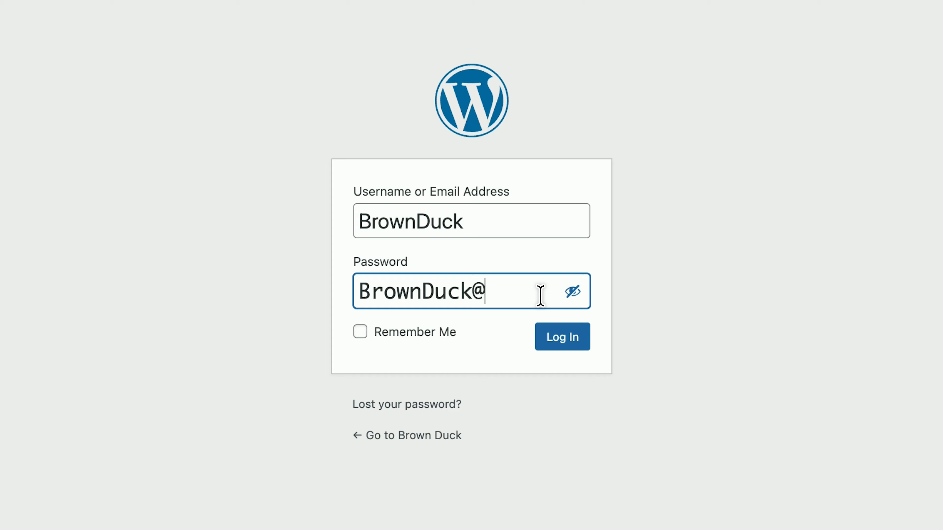
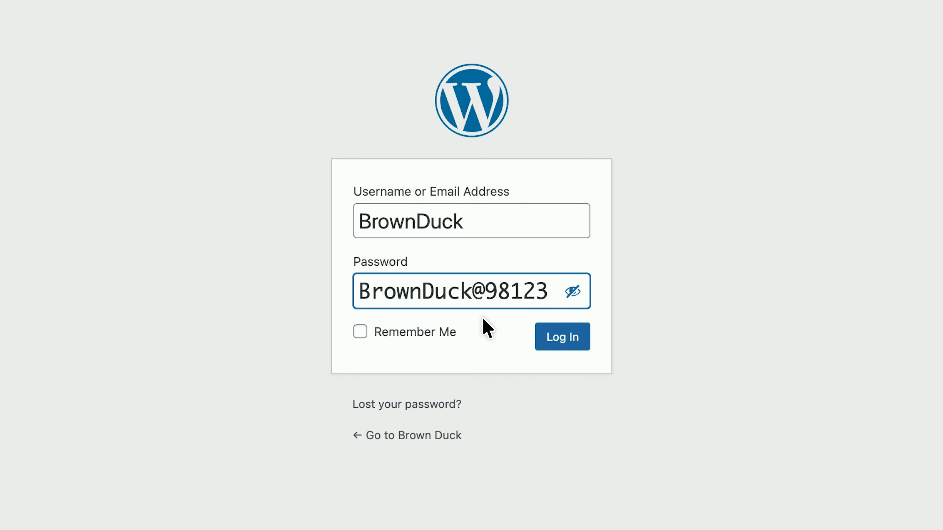
pyautogui.click(449, 334)
pyautogui.click(568, 337)
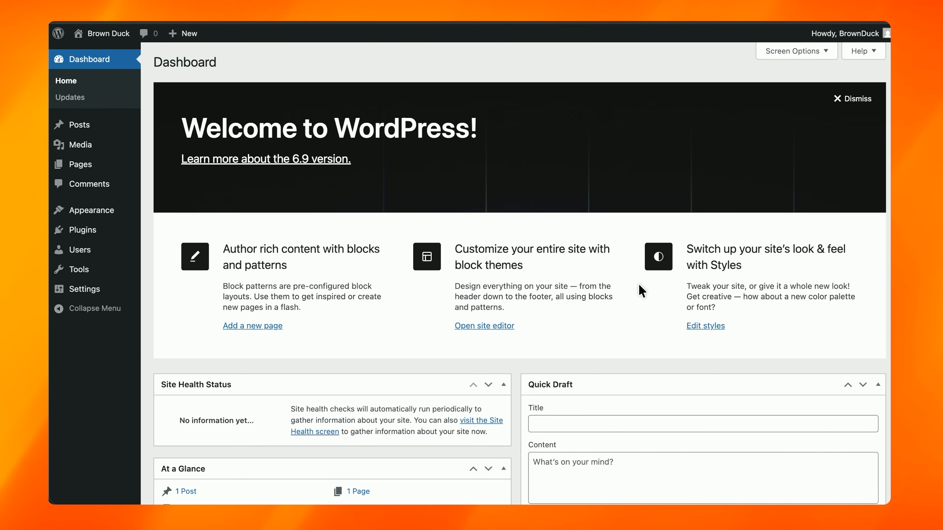
# Look over the WordPress dashboard and log out of the BrownDuck account.
pyautogui.scroll(-5, 641, 291)
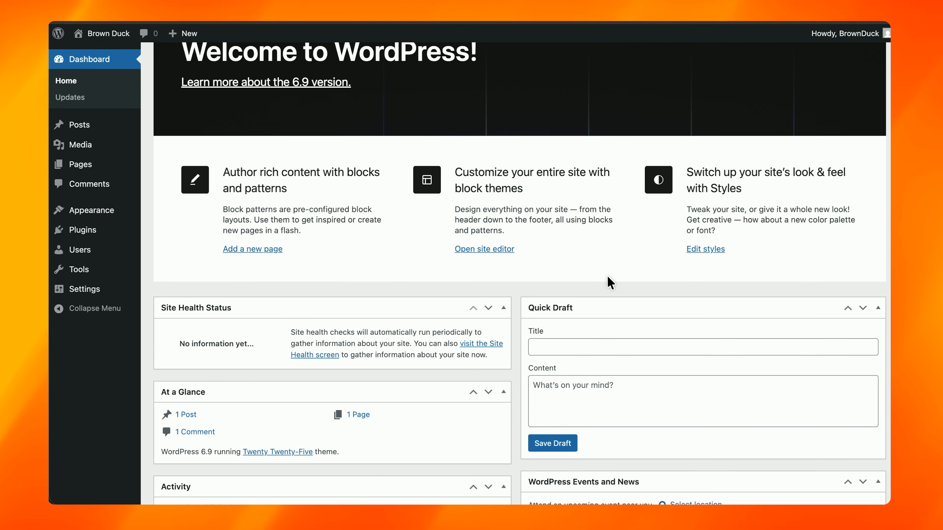
pyautogui.scroll(5, 627, 277)
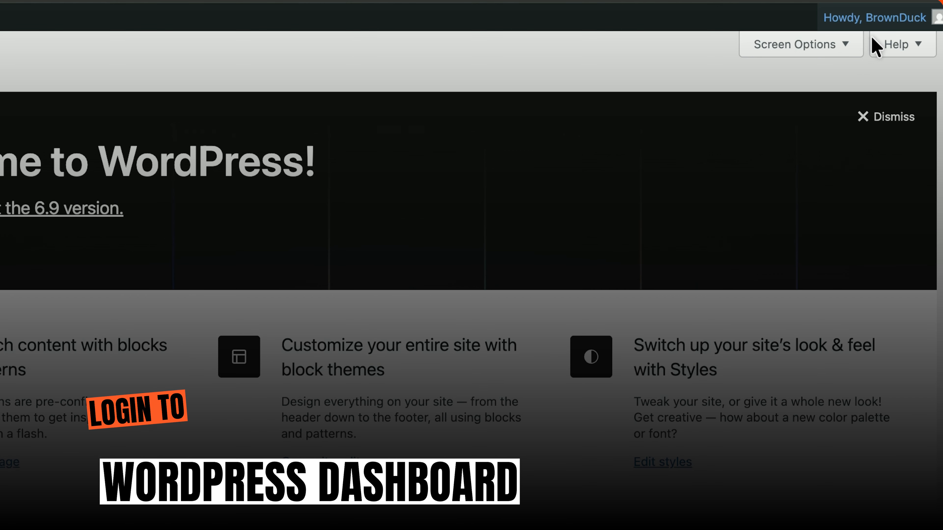
pyautogui.moveTo(874, 17)
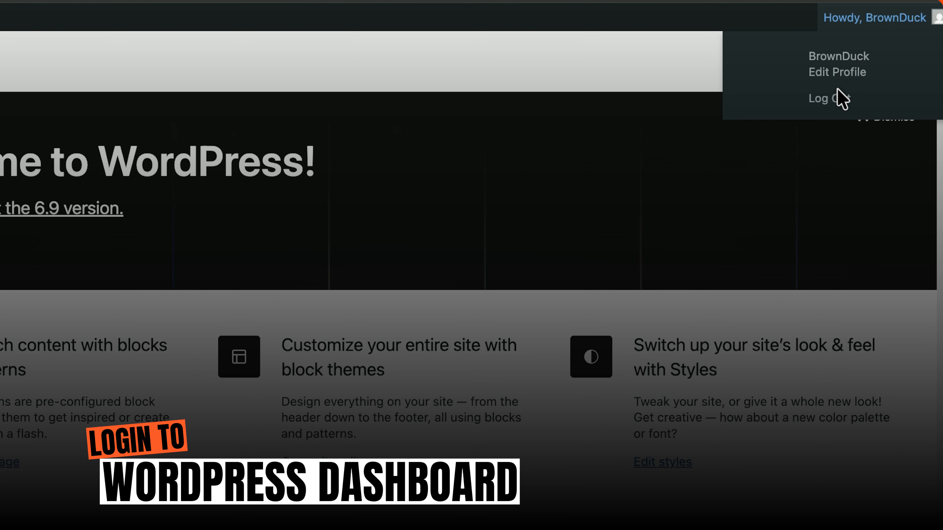
pyautogui.click(834, 103)
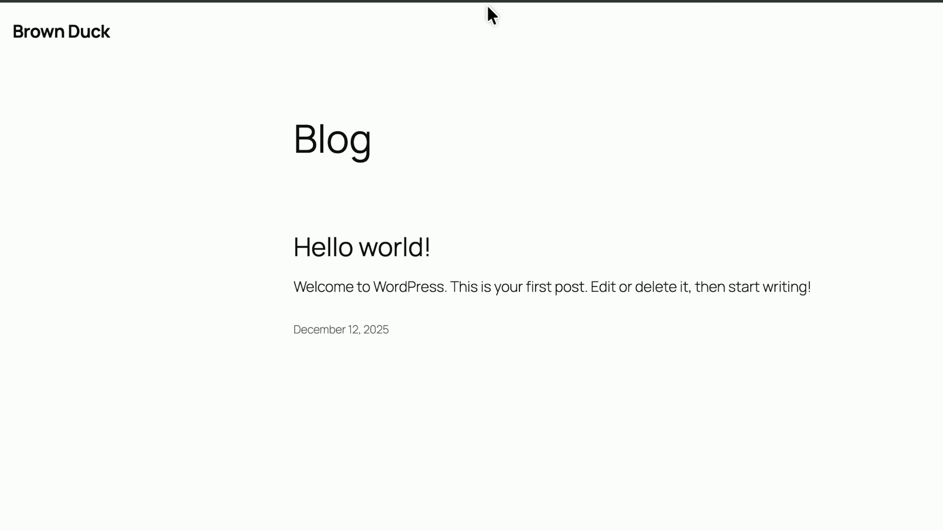
# Open the site's WordPress login page by adding wp-admin to the site address.
pyautogui.click(288, 0)
pyautogui.press('Right')
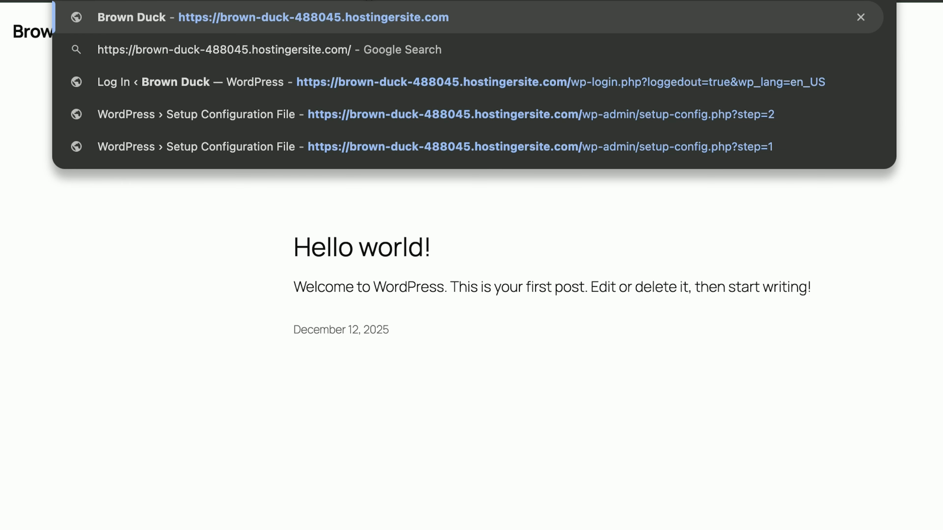
pyautogui.write('wp-admin')
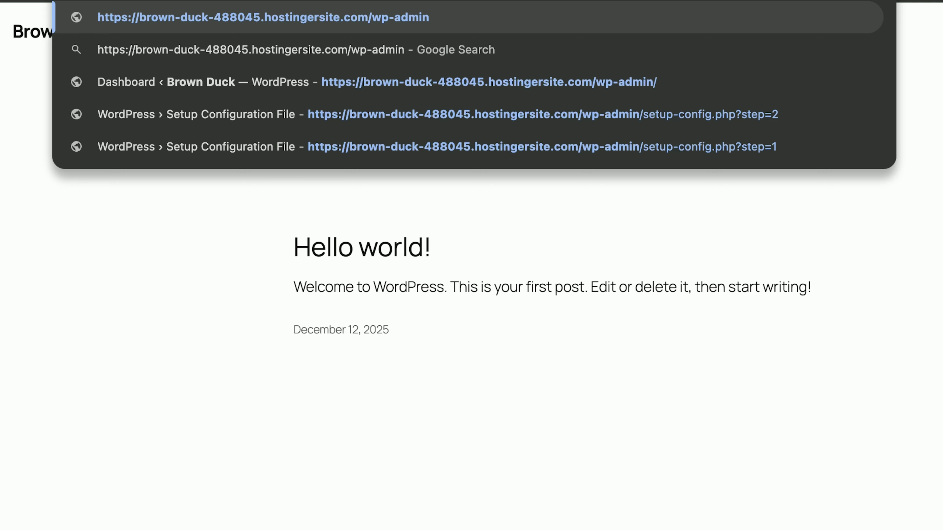
pyautogui.press('Return')
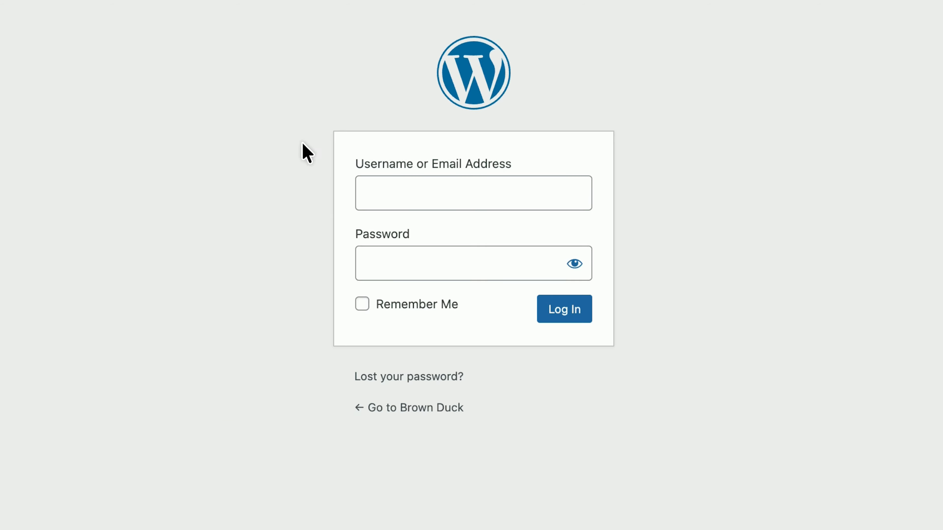
# Log in to WordPress as BrownDuck by entering the administrator password, revealing it for checking before submitting.
pyautogui.click(405, 197)
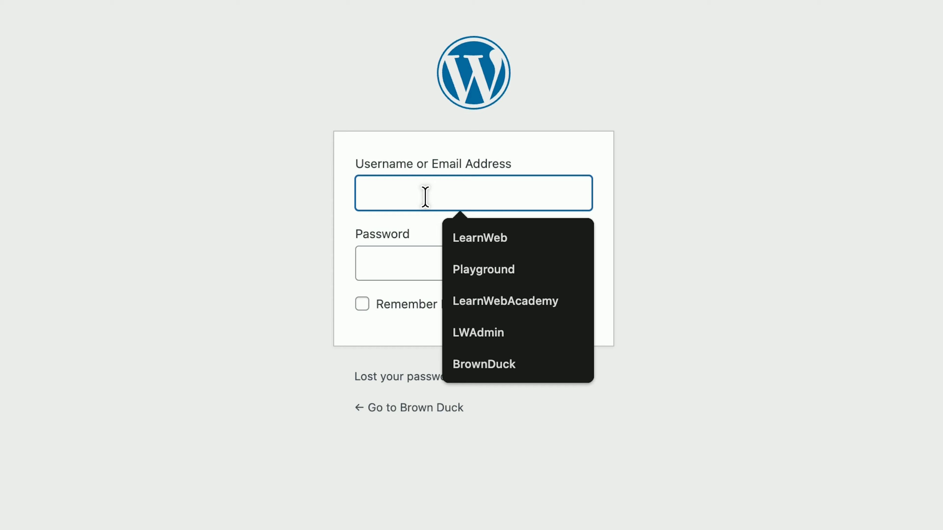
pyautogui.click(516, 357)
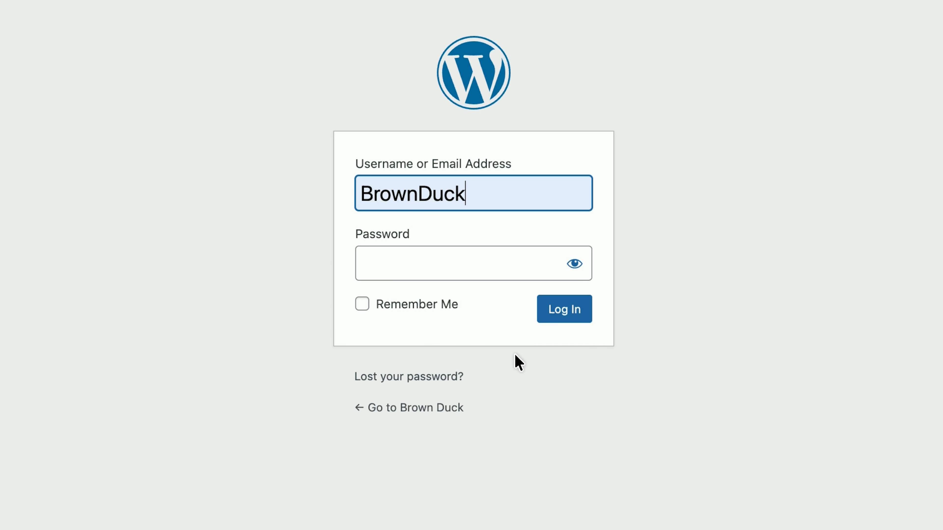
pyautogui.click(527, 267)
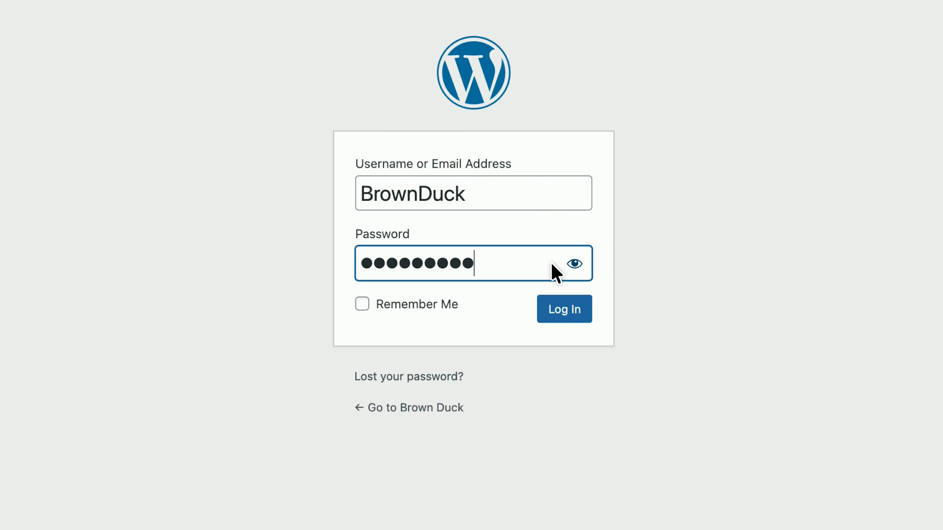
pyautogui.click(574, 264)
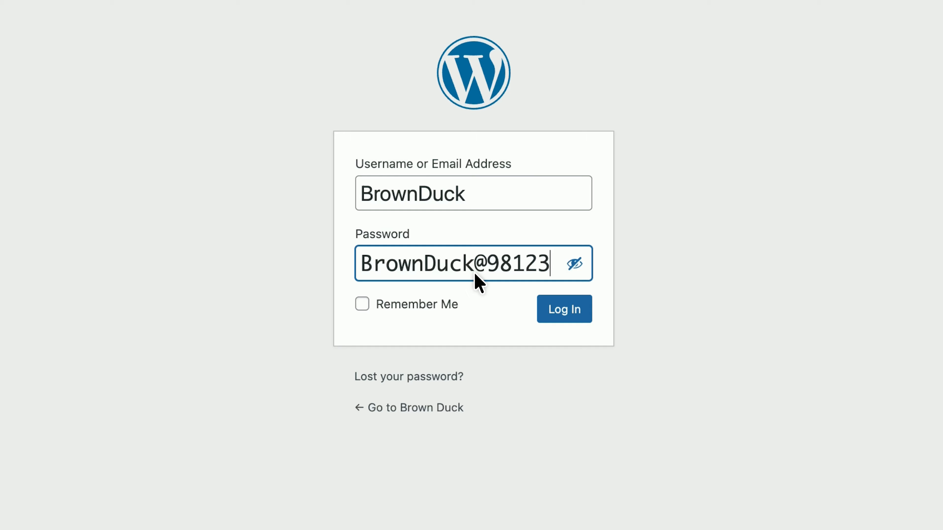
pyautogui.click(582, 313)
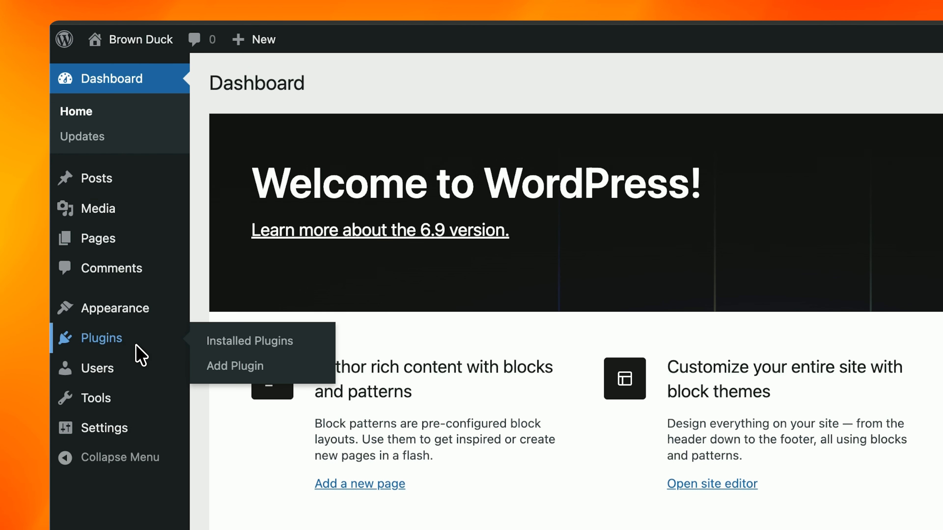
# Delete the preinstalled Akismet Anti-spam and Hello Dolly plugins together with a bulk action and reload the plugin list.
pyautogui.click(134, 343)
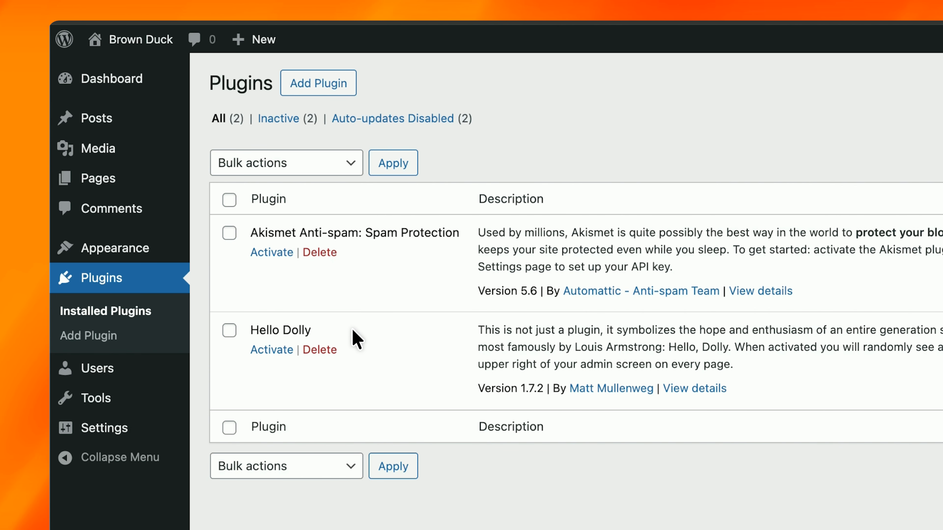
pyautogui.click(259, 163)
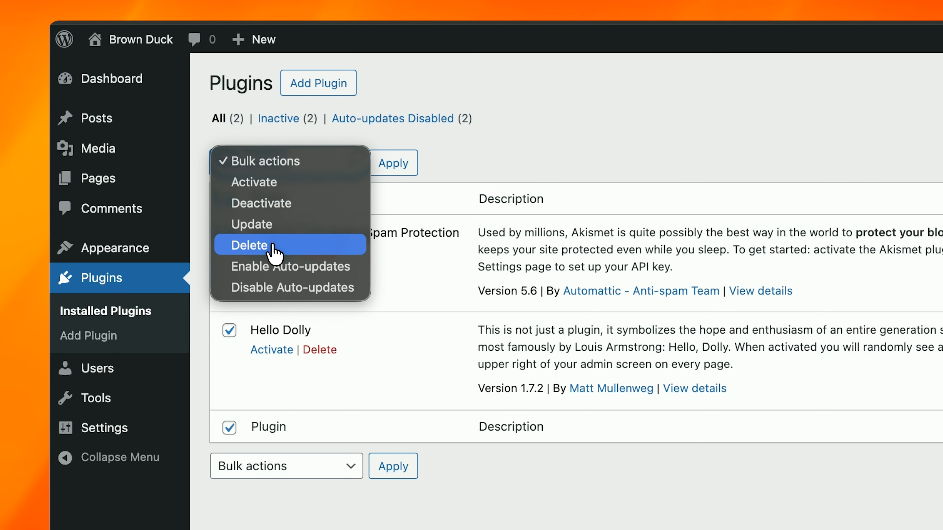
pyautogui.click(277, 245)
pyautogui.click(393, 163)
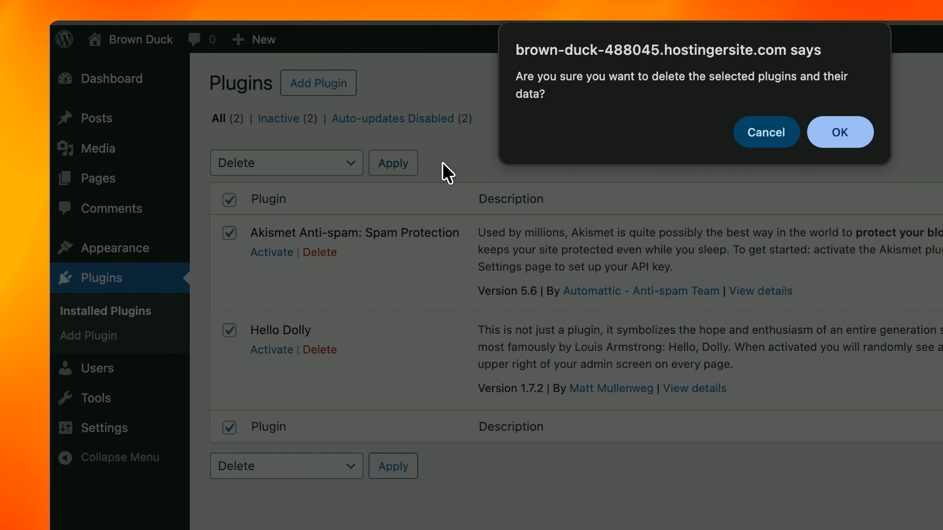
pyautogui.click(840, 134)
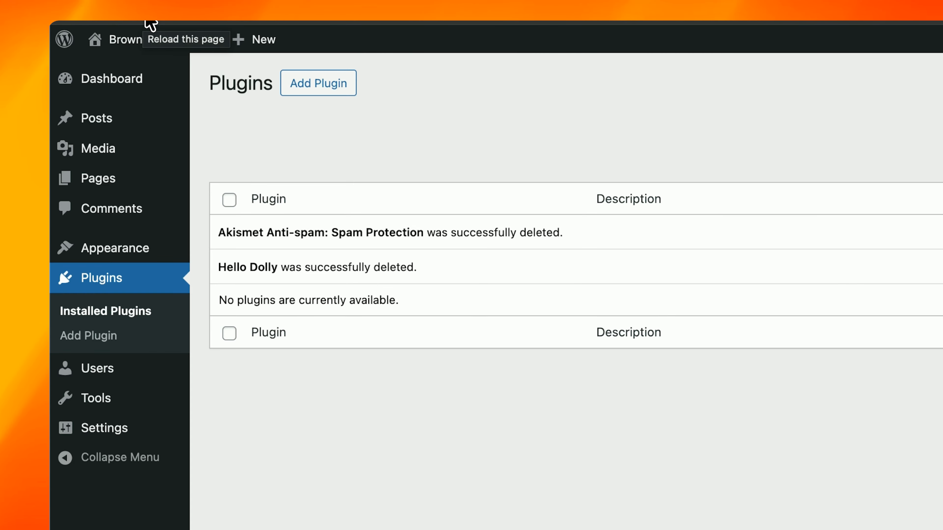
pyautogui.click(150, 22)
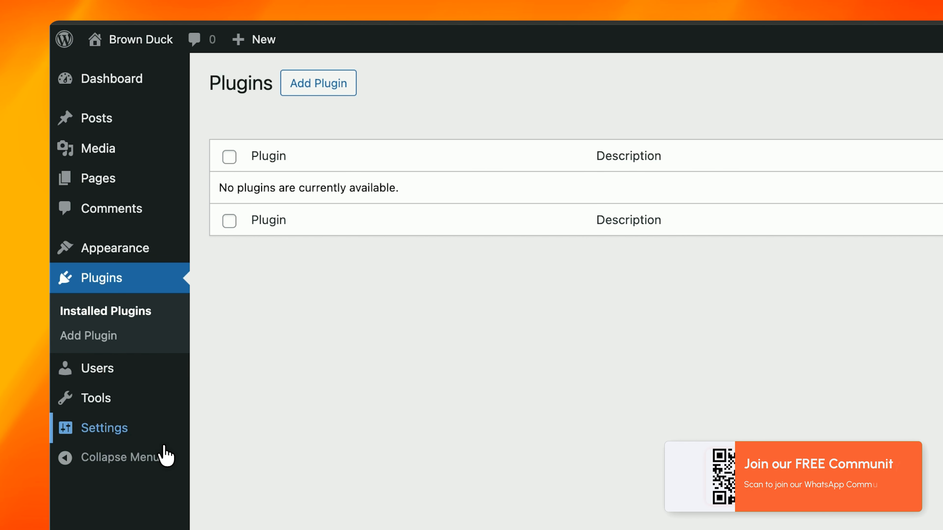
# Change the site's permalink structure to Post name and save the setting.
pyautogui.moveTo(126, 431)
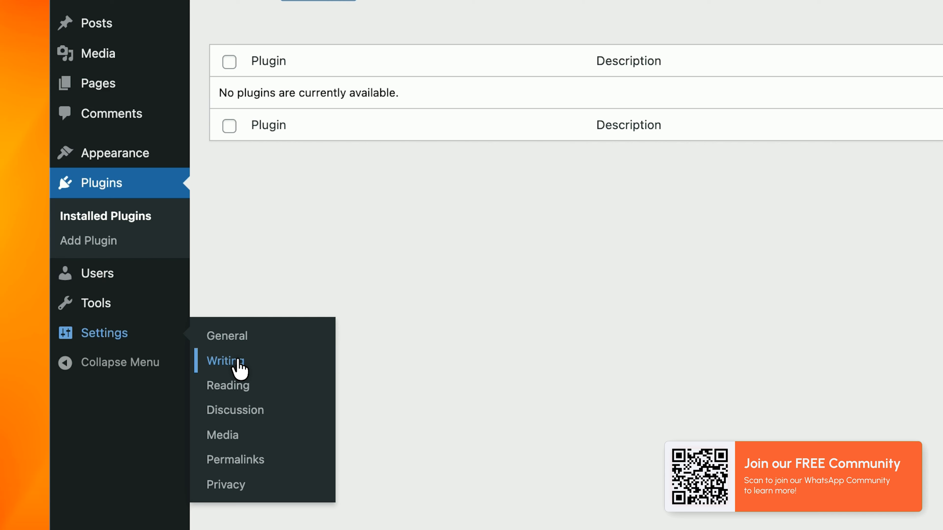
pyautogui.click(256, 461)
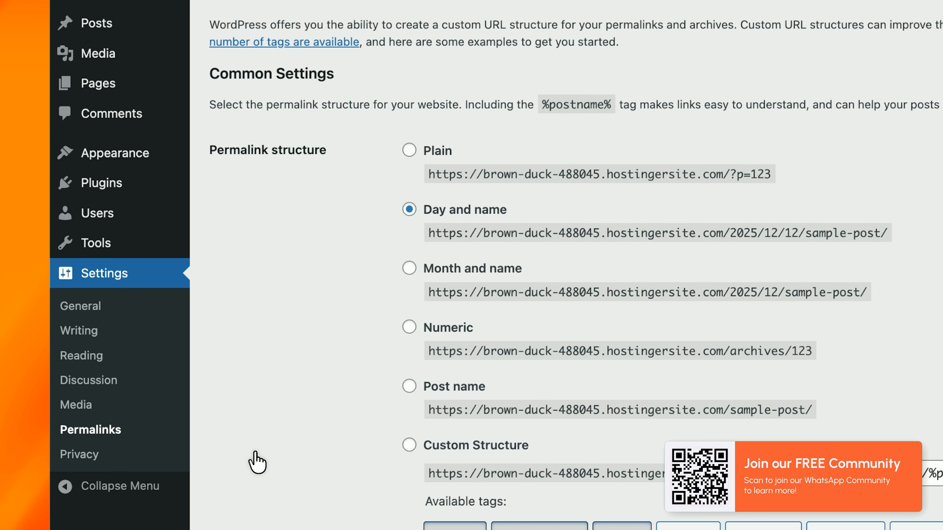
pyautogui.scroll(-5, 368, 323)
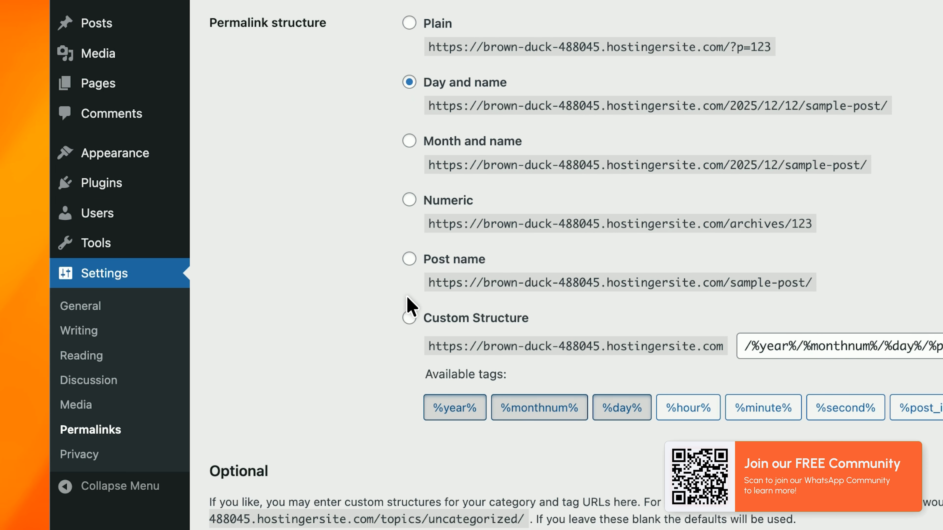
pyautogui.click(454, 262)
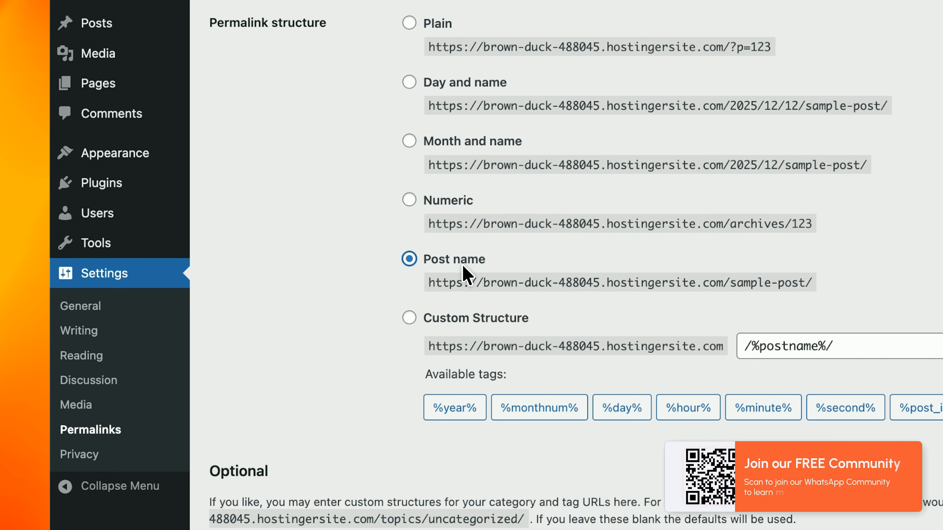
pyautogui.scroll(-3, 334, 465)
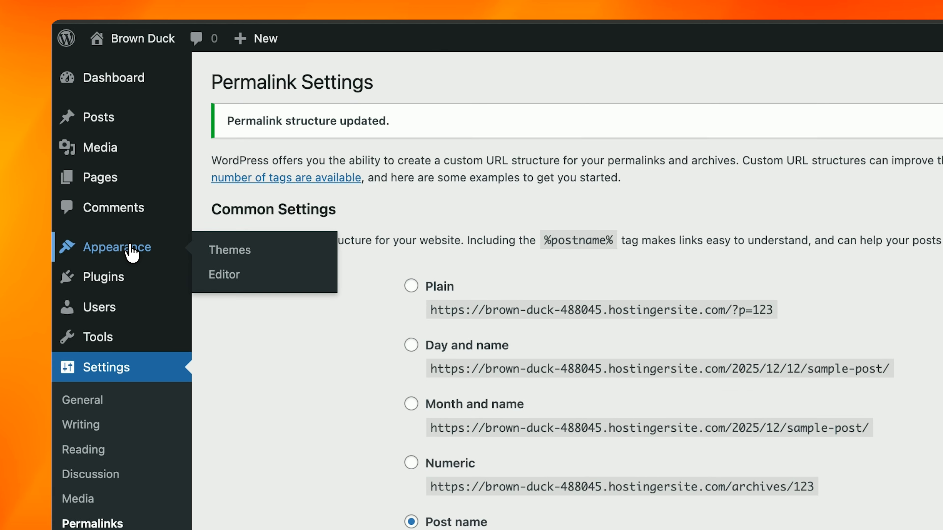
# Go to the page for adding new themes and search the theme directory for astra.
pyautogui.click(92, 171)
pyautogui.click(364, 73)
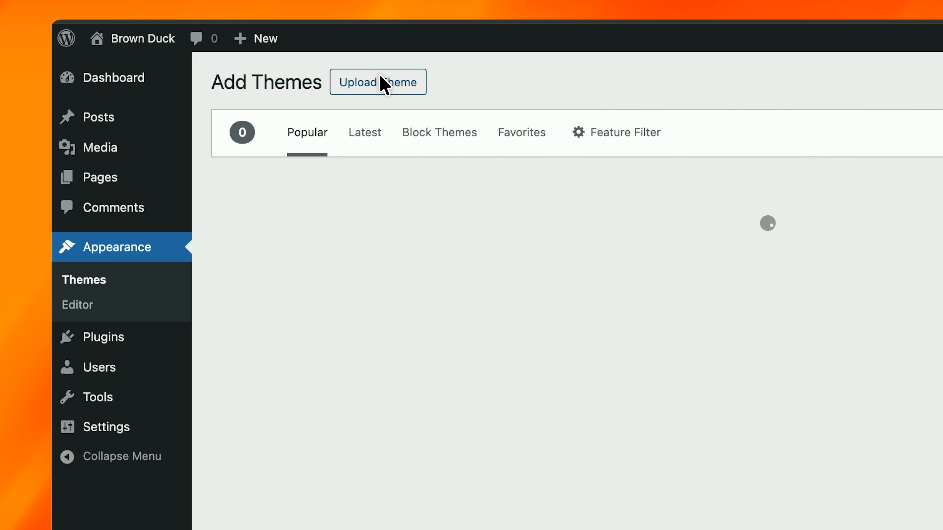
pyautogui.click(670, 132)
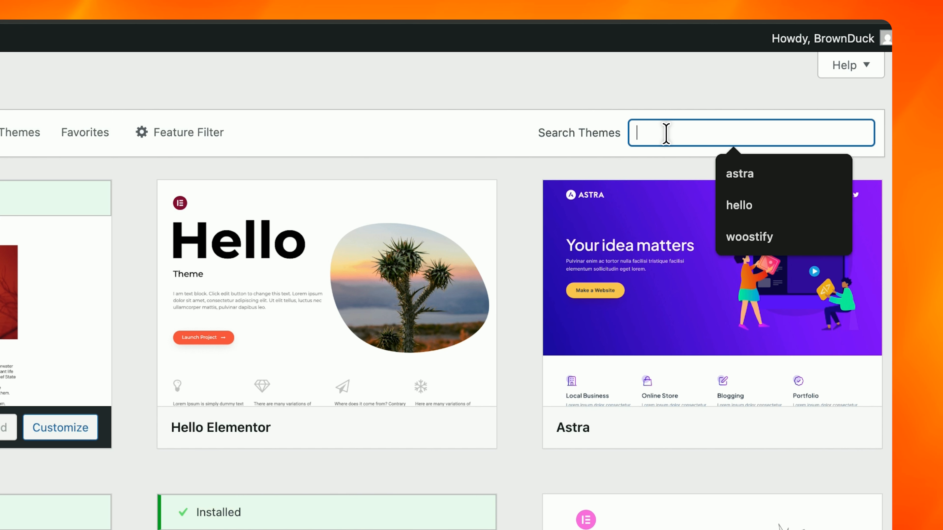
pyautogui.write('astra')
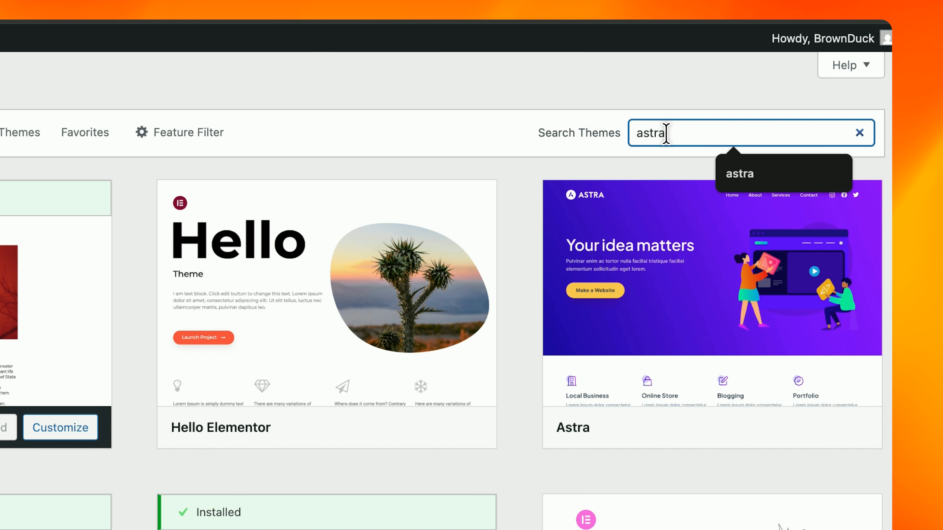
pyautogui.press('Return')
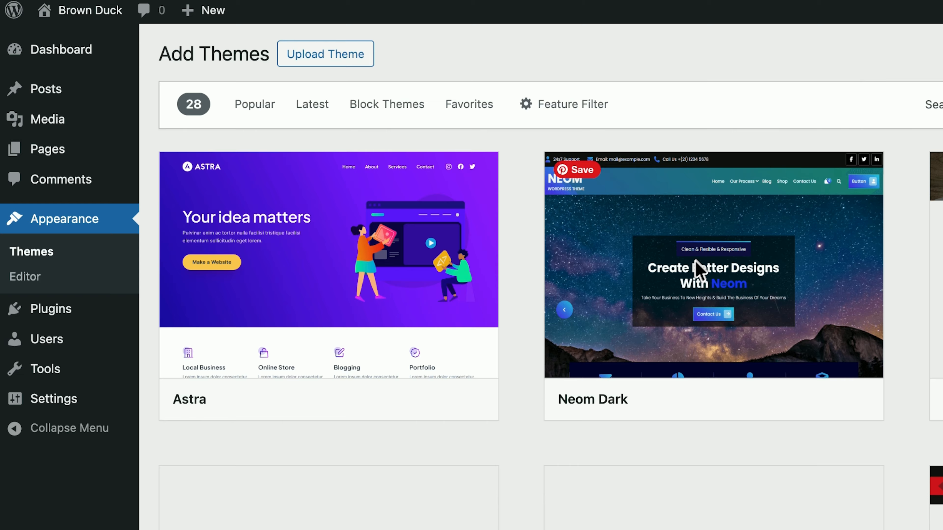
# Install the Astra theme from the search results and activate it on the site.
pyautogui.click(389, 406)
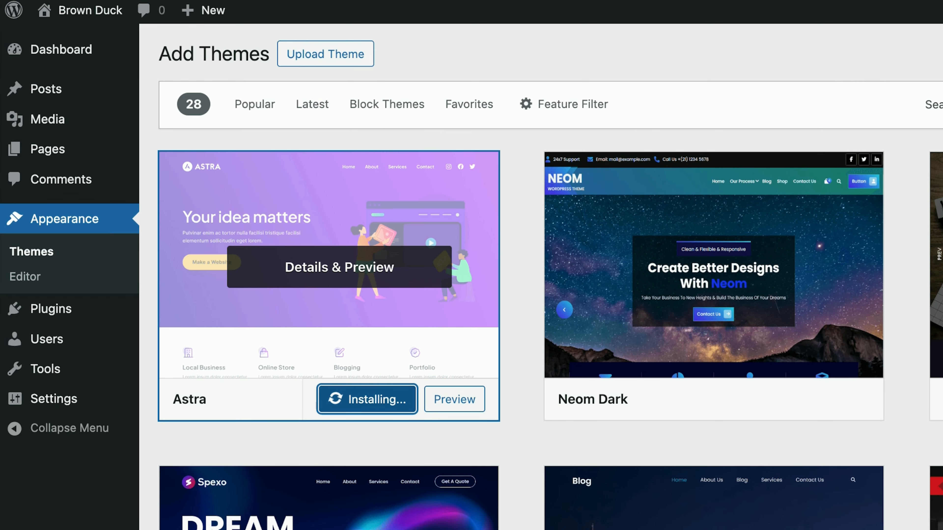
pyautogui.click(358, 406)
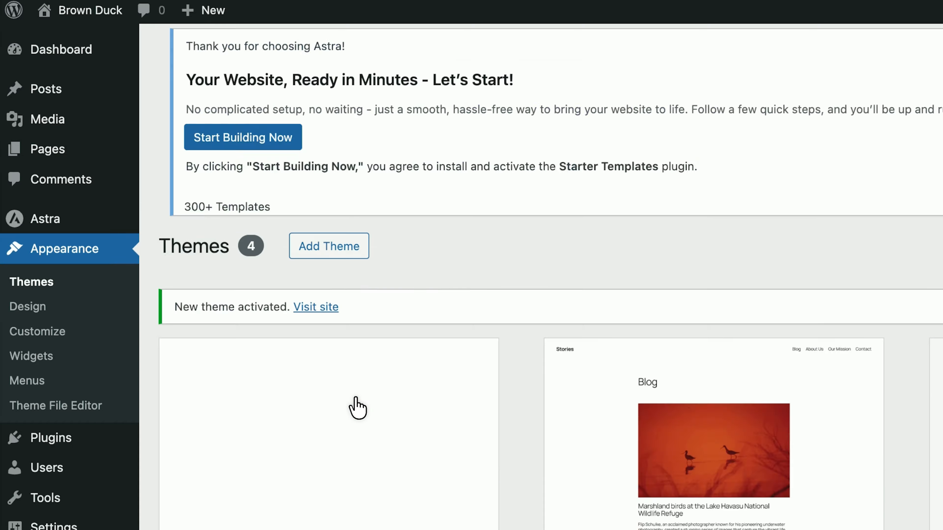
pyautogui.scroll(-10, 386, 438)
# Go to the page for adding new plugins and search the plugin directory for elementor.
pyautogui.moveTo(69, 342)
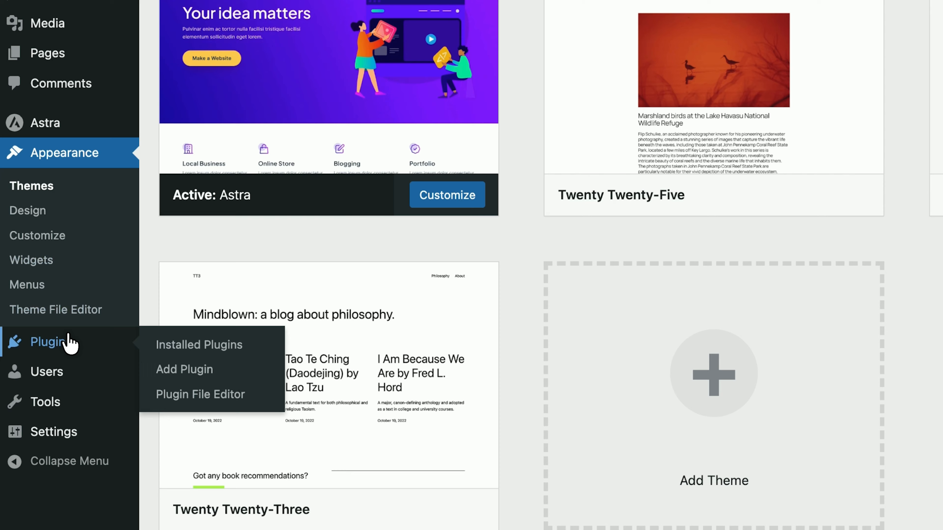
pyautogui.click(202, 371)
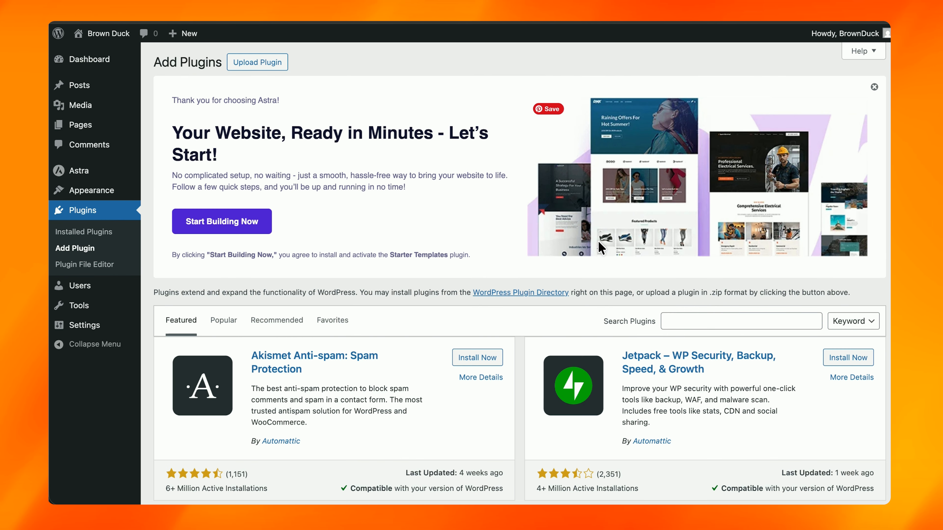
pyautogui.click(691, 319)
pyautogui.write('eleme')
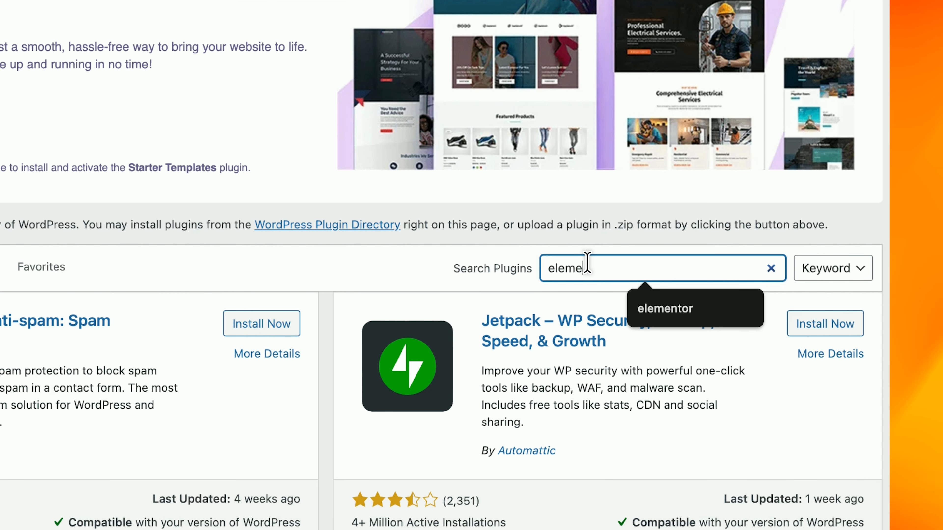
pyautogui.write('ntor')
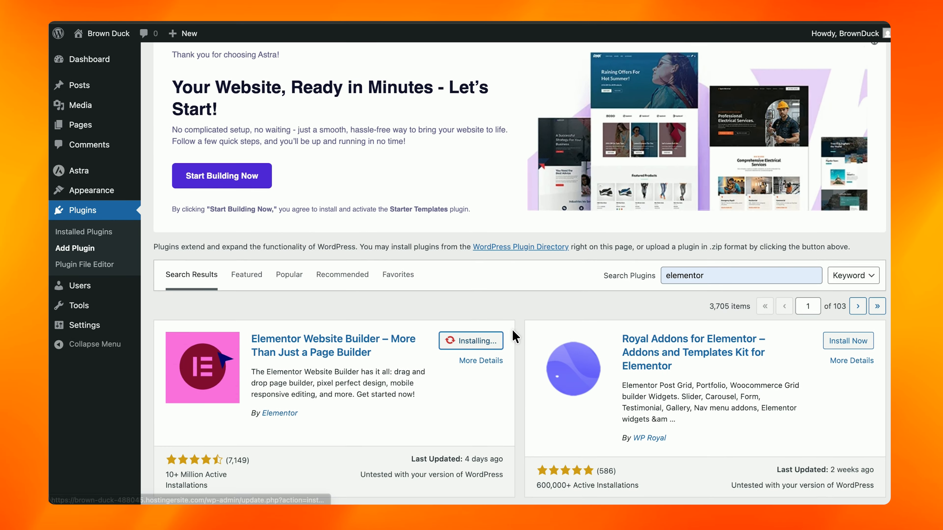
# Install and activate the Elementor Website Builder plugin, and check its entry among the installed plugins.
pyautogui.scroll(-5, 296, 132)
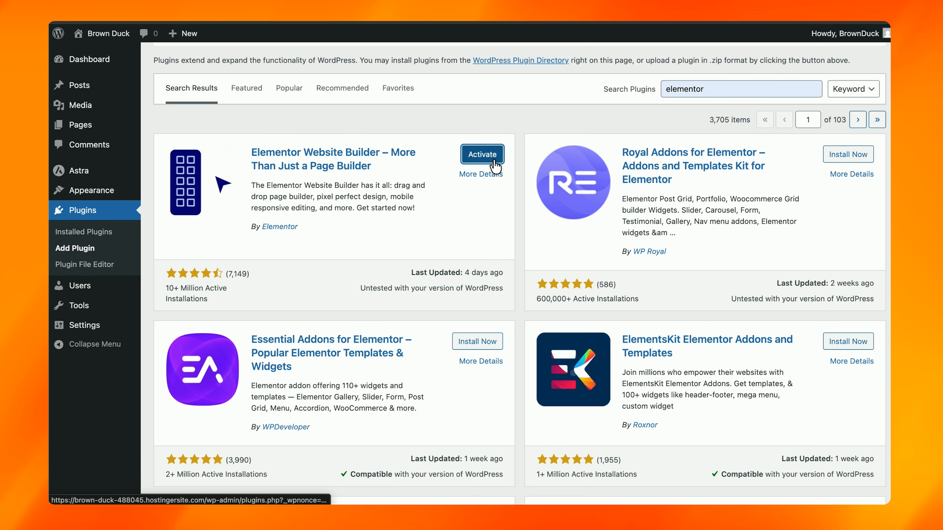
pyautogui.click(482, 154)
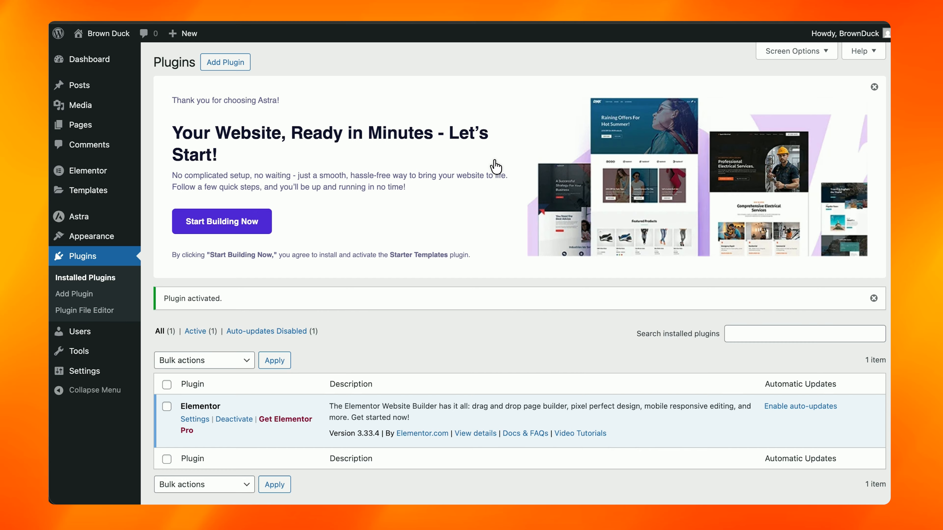
pyautogui.scroll(-2, 478, 255)
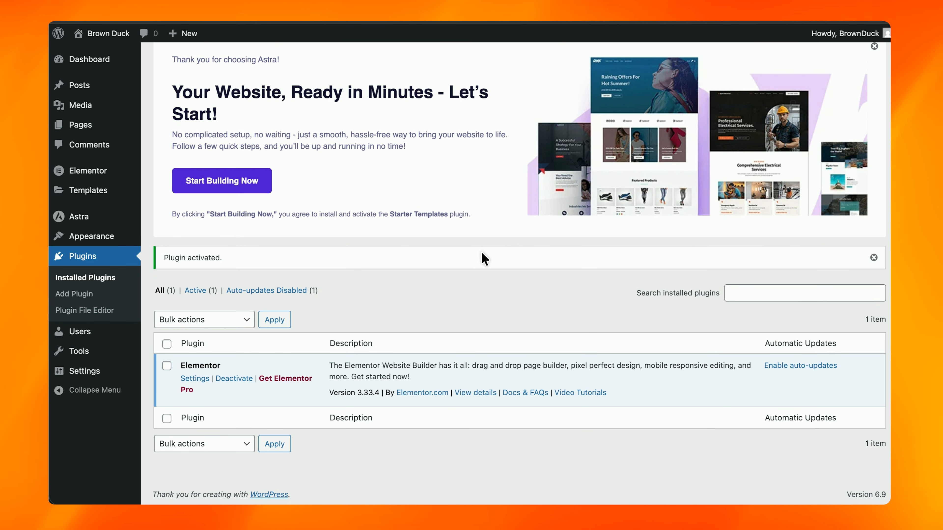